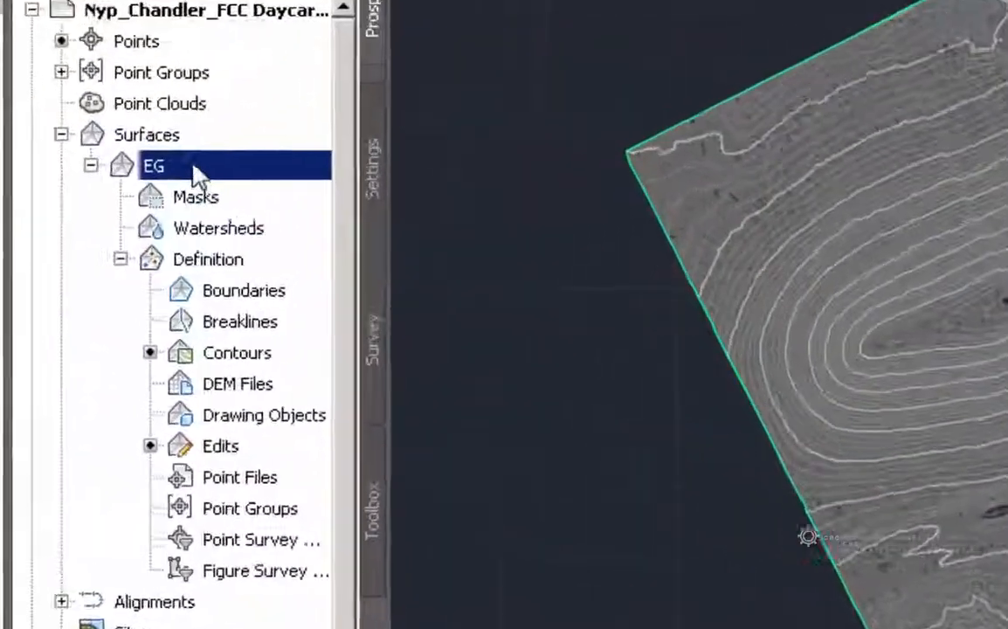
- Set the EG surface's style to Contours 1' and 5' (Background) in its surface properties and apply it
{"action": "right_click", "coordinate": [79, 228]}
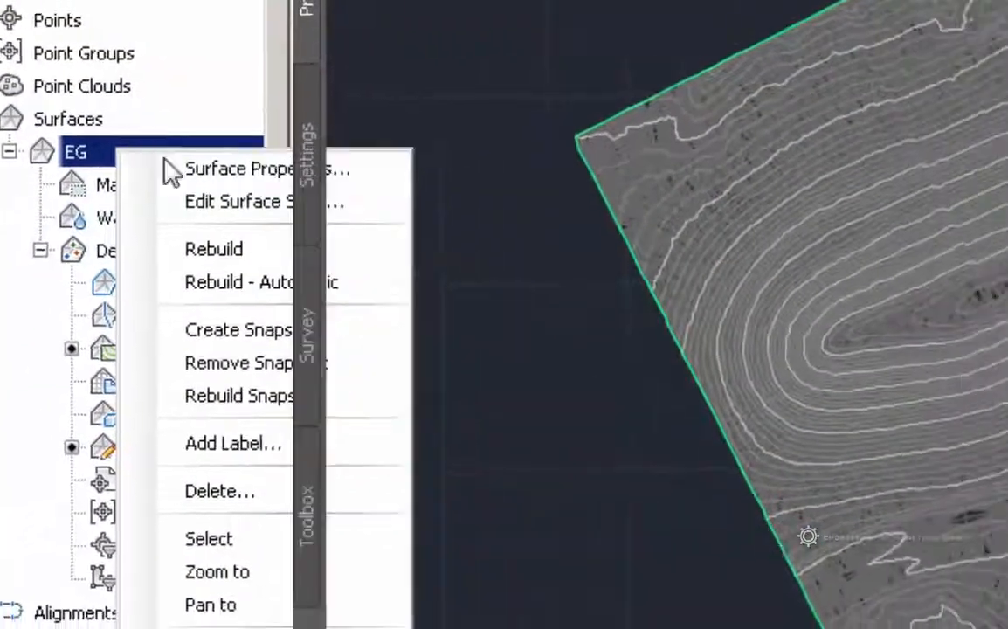
{"action": "left_click", "coordinate": [262, 173]}
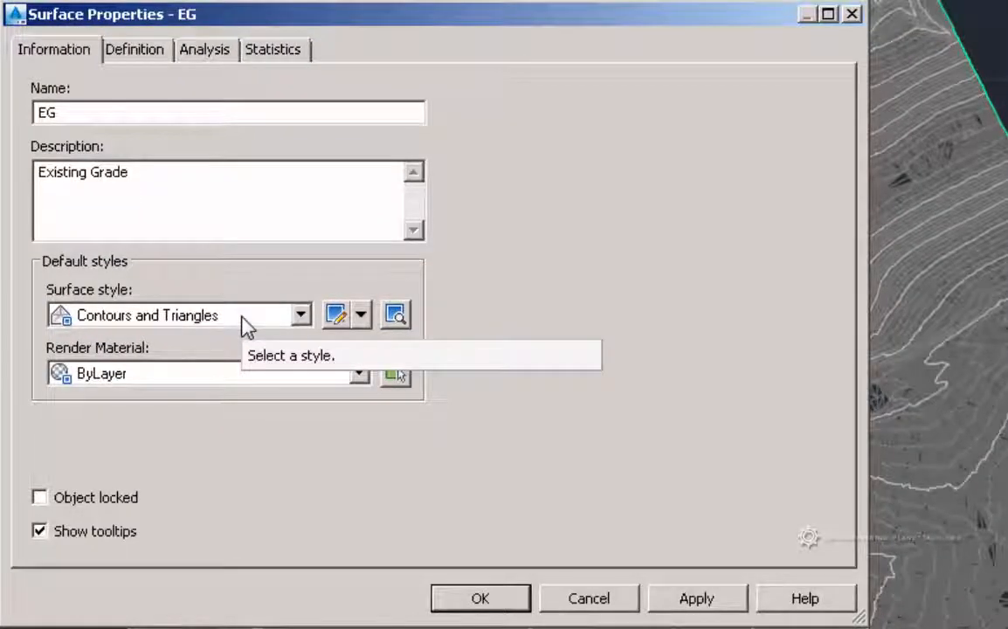
{"action": "left_click", "coordinate": [248, 316]}
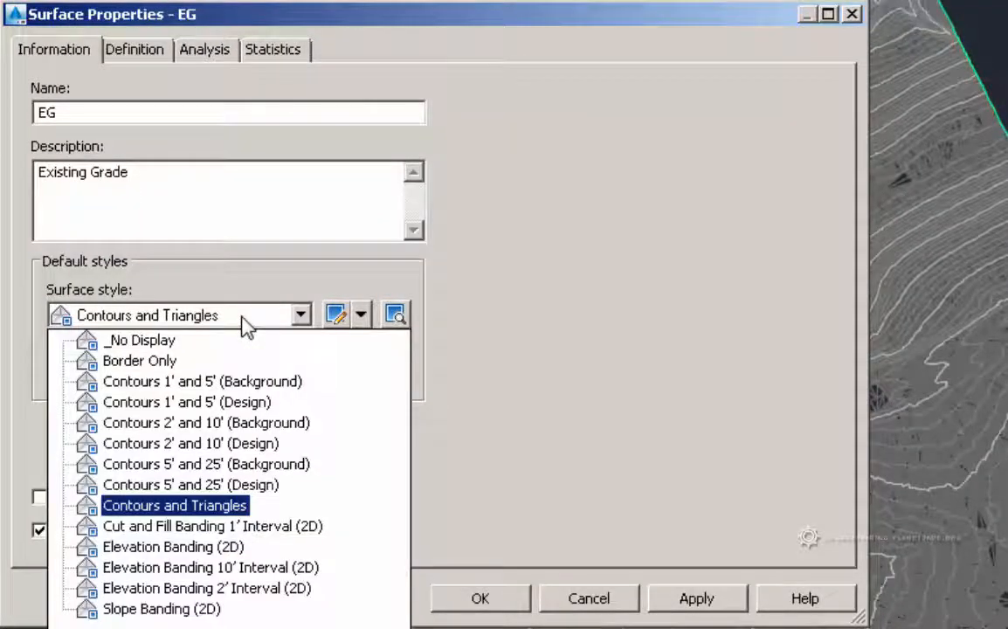
{"action": "left_click", "coordinate": [240, 390]}
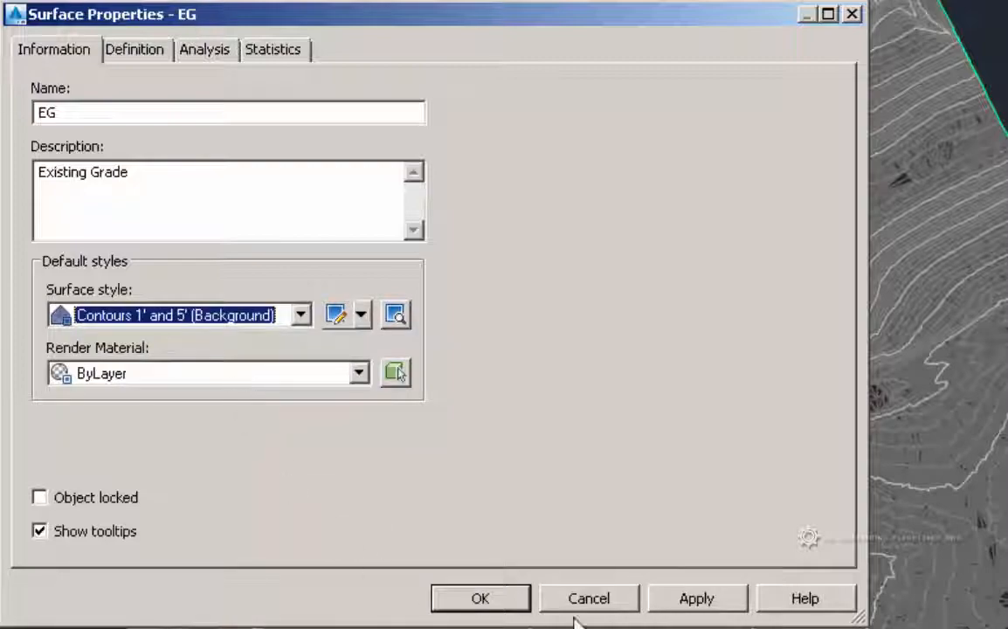
{"action": "left_click", "coordinate": [698, 600]}
{"action": "left_click", "coordinate": [511, 602]}
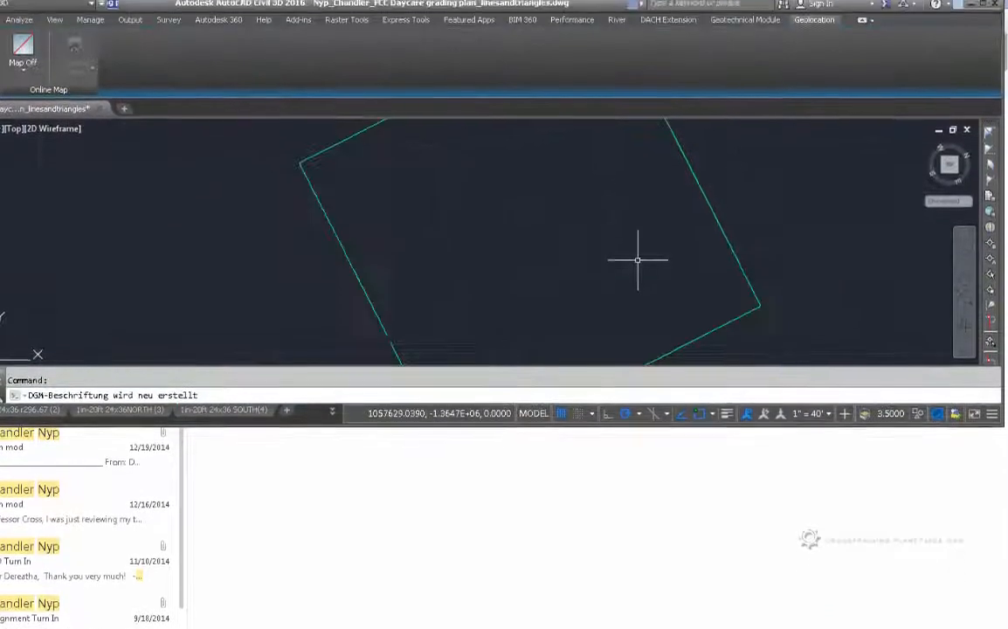
- Open the Layer Properties Manager, place it below the drawing window and widen it to show the layer descriptions
{"action": "mouse_move", "coordinate": [614, 273]}
{"action": "middle_mouse_down"}
{"action": "mouse_move", "coordinate": [456, 284]}
{"action": "mouse_move", "coordinate": [372, 277]}
{"action": "middle_mouse_up"}
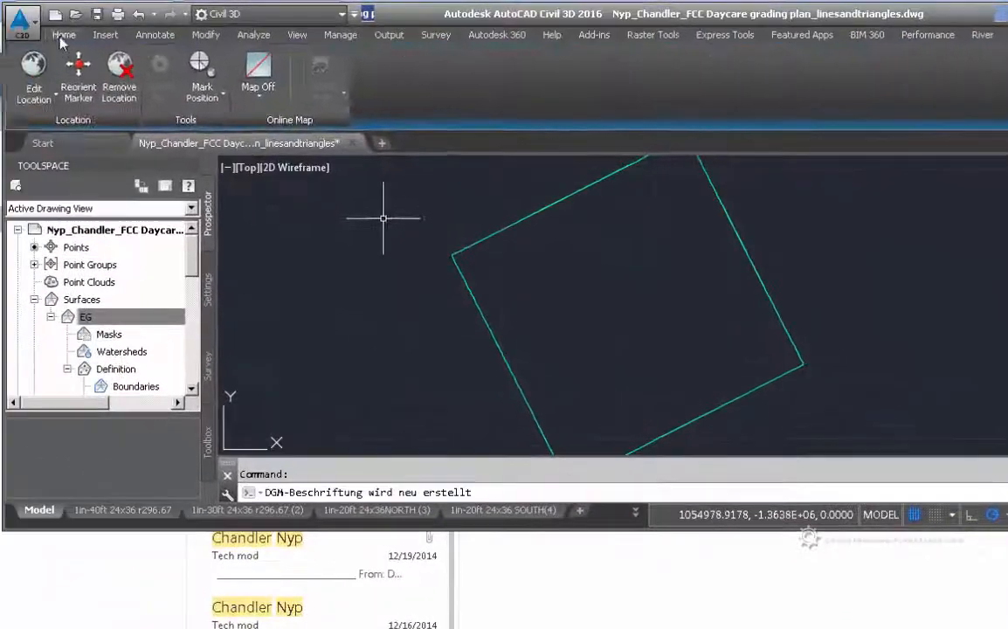
{"action": "left_click", "coordinate": [63, 37]}
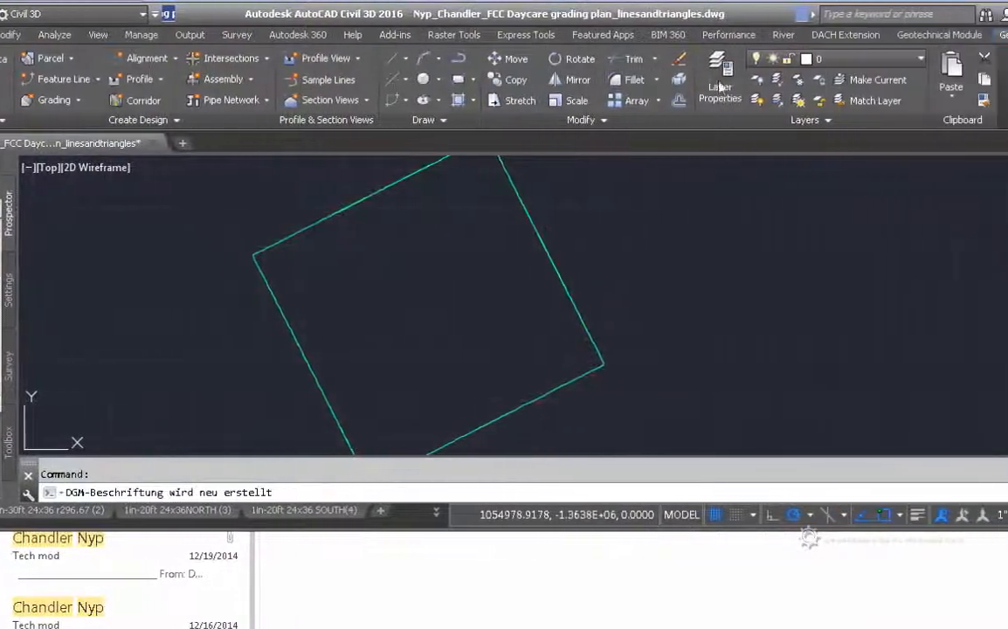
{"action": "left_click", "coordinate": [722, 83]}
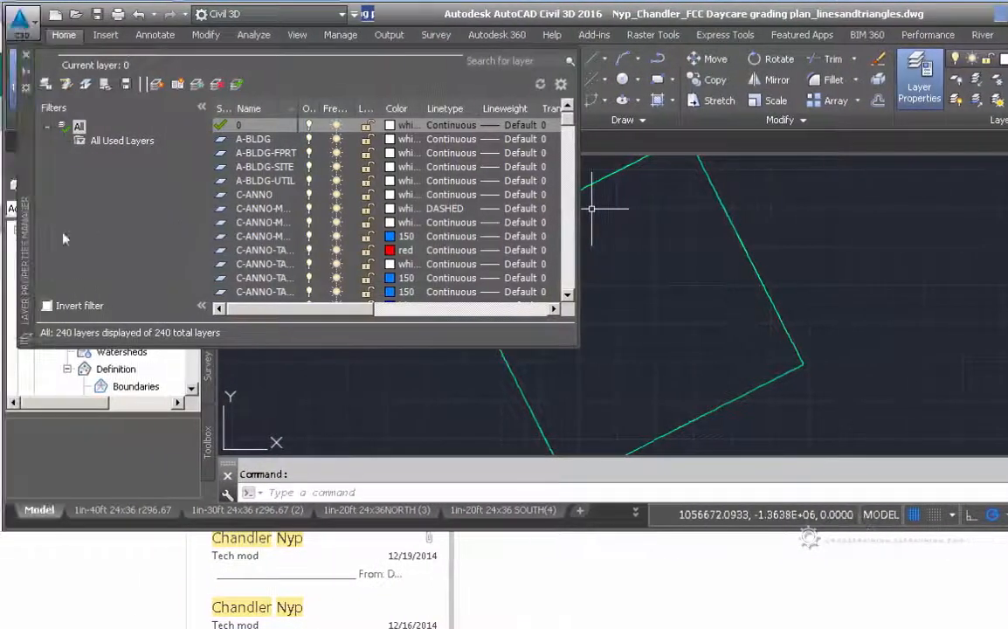
{"action": "left_click_drag", "start_coordinate": [25, 246], "coordinate": [7, 628]}
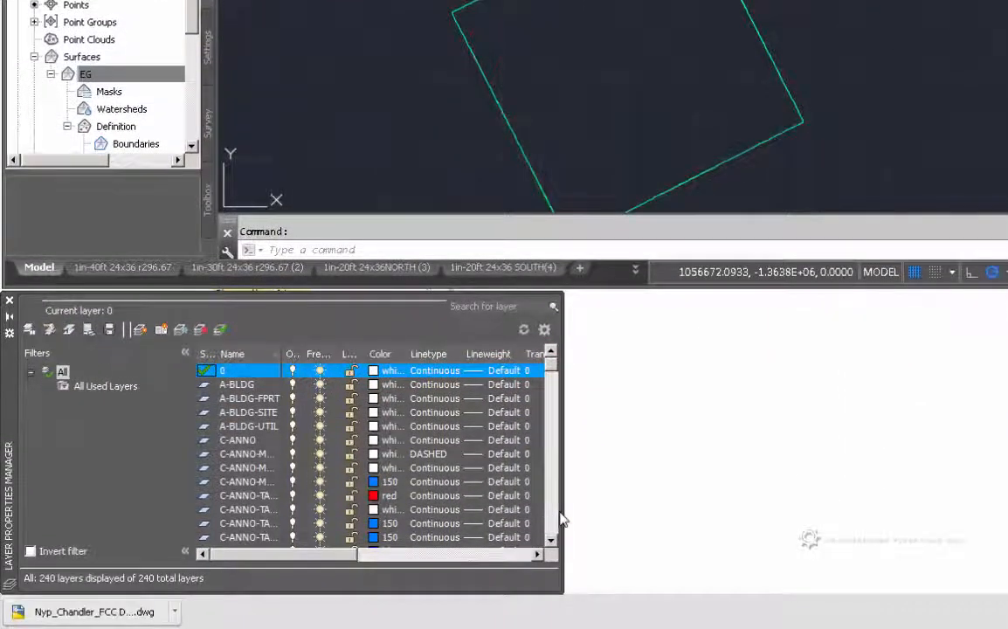
{"action": "left_click_drag", "start_coordinate": [563, 511], "coordinate": [1007, 526]}
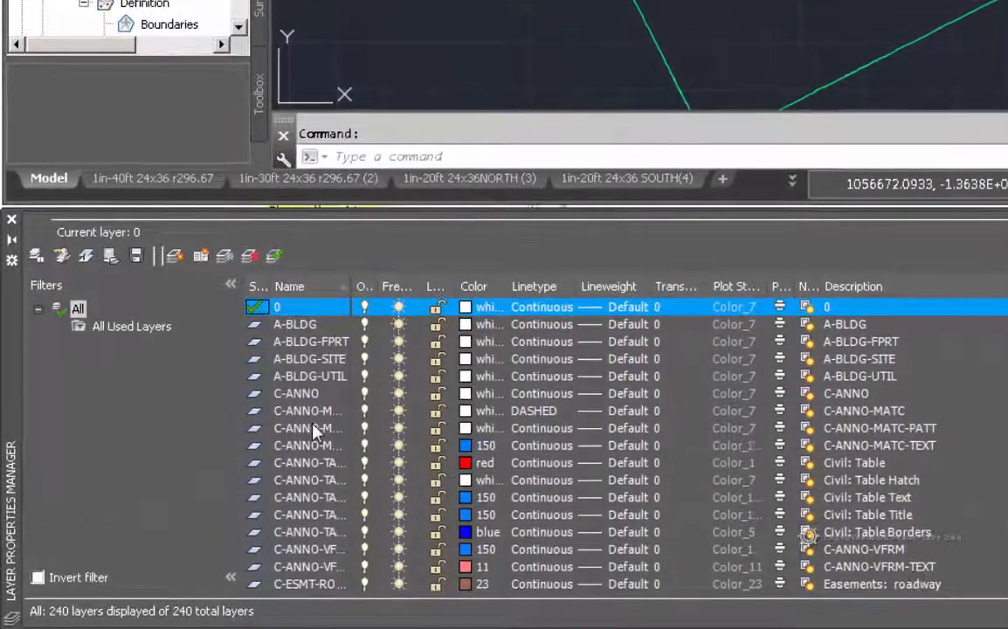
- Look through the layer list for the C-TINN and C-TOPO layers and examine their on, freeze and color settings
{"action": "left_click", "coordinate": [314, 428]}
{"action": "scroll", "coordinate": [314, 436], "scroll_direction": "down", "scroll_amount": 12}
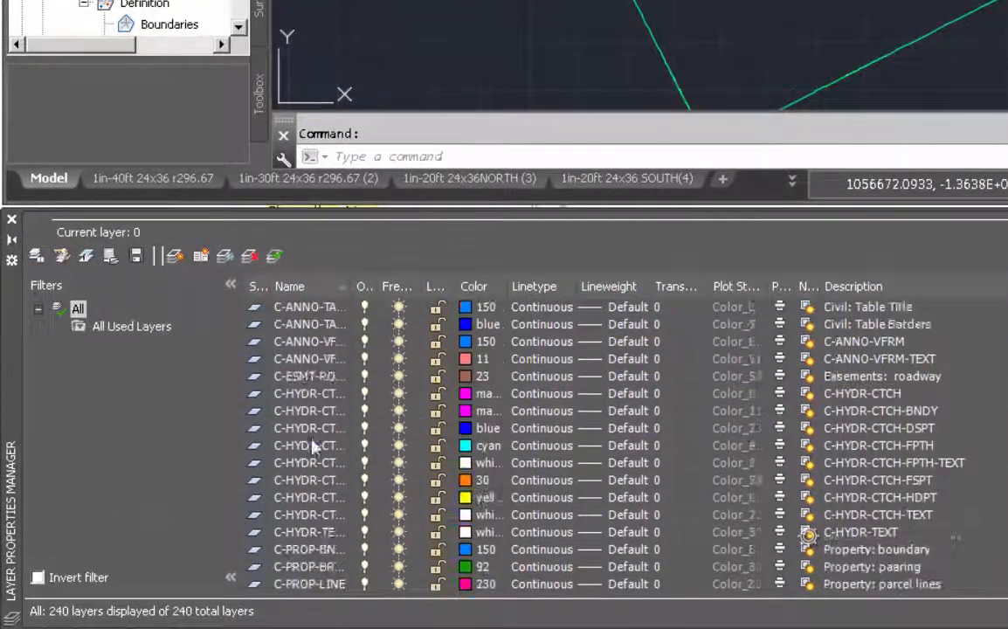
{"action": "scroll", "coordinate": [317, 453], "scroll_direction": "down", "scroll_amount": 20}
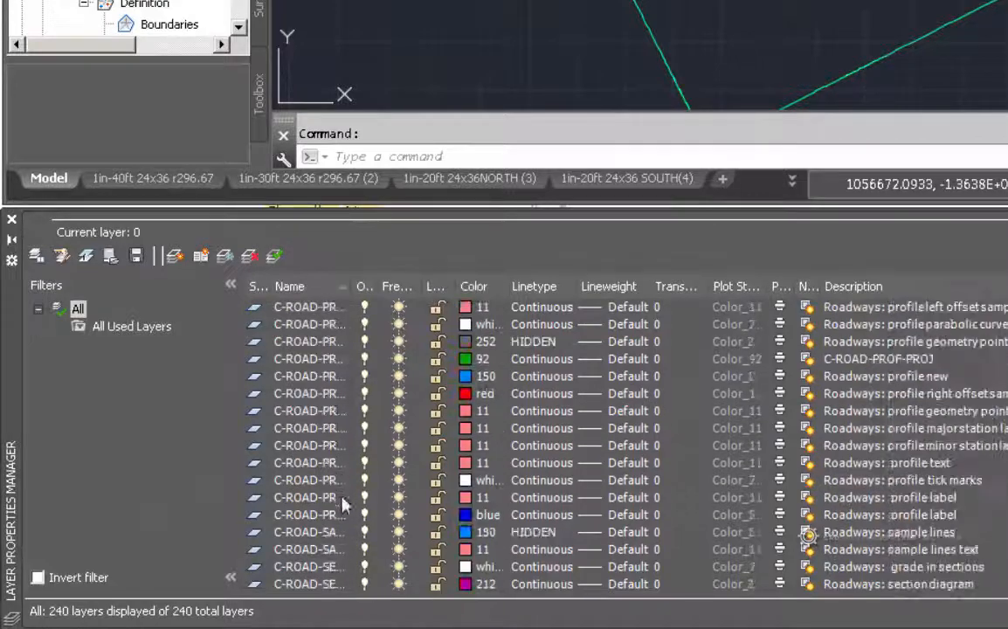
{"action": "scroll", "coordinate": [354, 533], "scroll_direction": "down", "scroll_amount": 3}
{"action": "scroll", "coordinate": [345, 489], "scroll_direction": "up", "scroll_amount": 2}
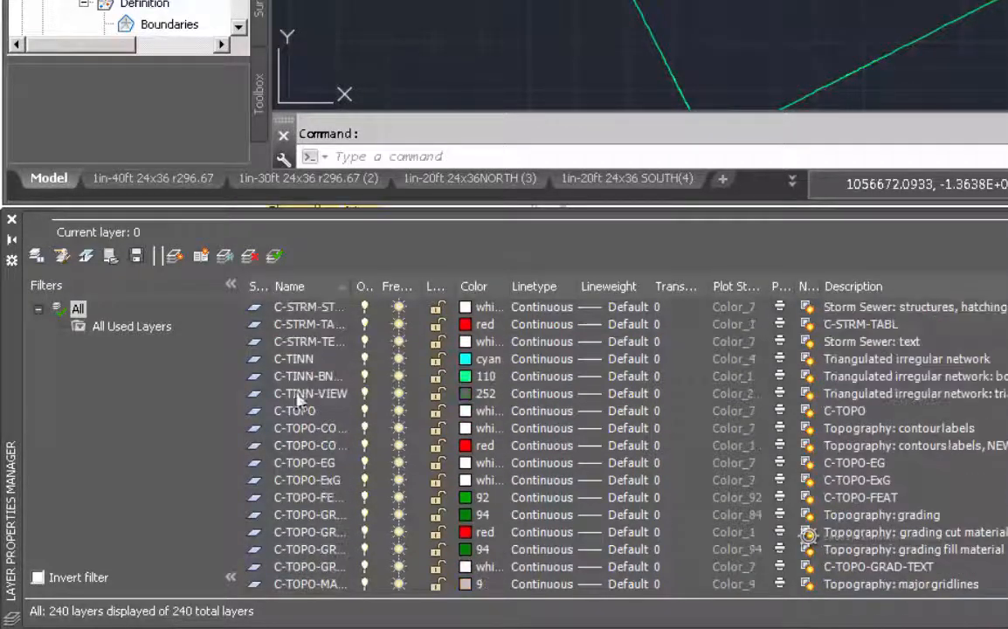
{"action": "left_click", "coordinate": [297, 358]}
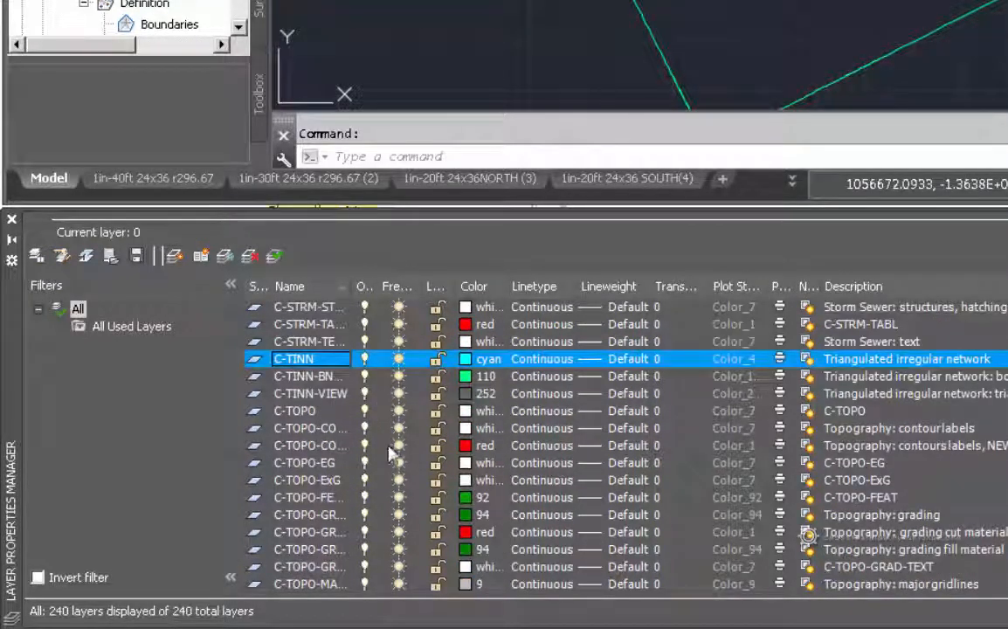
{"action": "scroll", "coordinate": [390, 452], "scroll_direction": "down", "scroll_amount": 5}
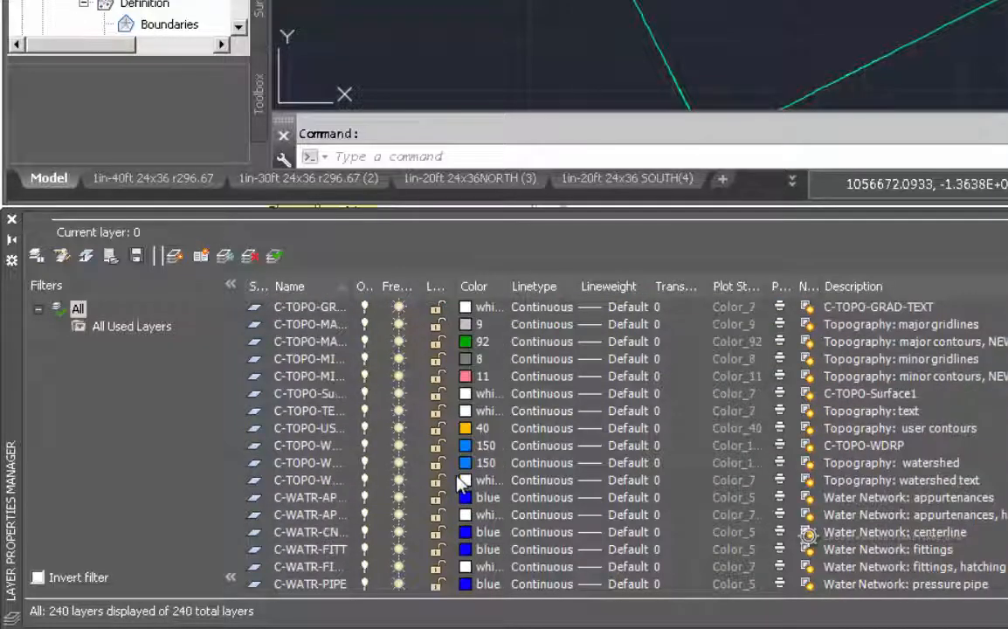
{"action": "left_click", "coordinate": [310, 479]}
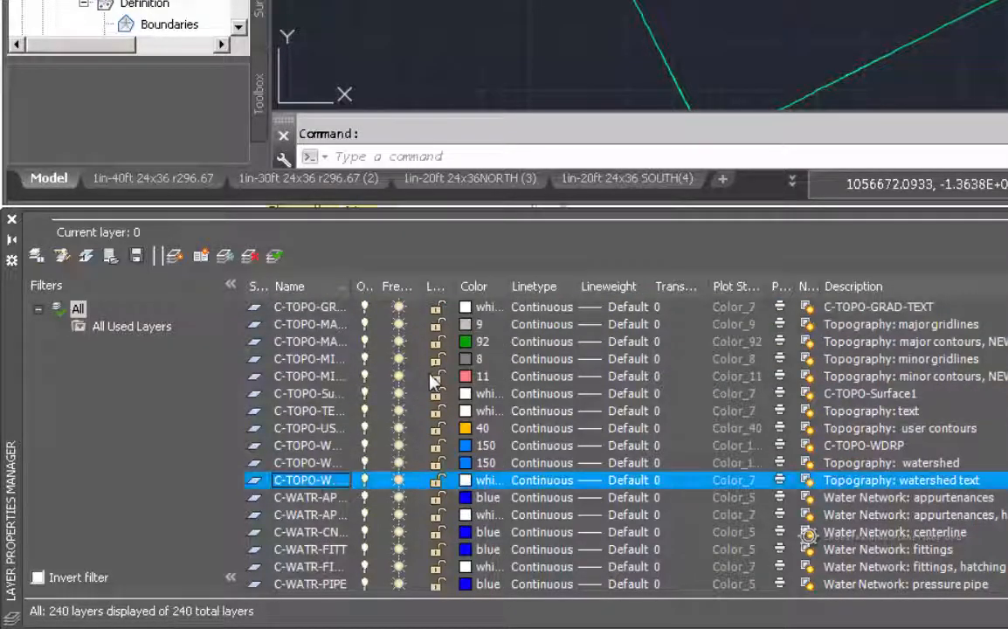
- Select the EG surface border in the drawing, examine the C-TOPO-Surface1 and C-TOPO-ExG layers, and clear the selection
{"action": "left_click", "coordinate": [684, 0]}
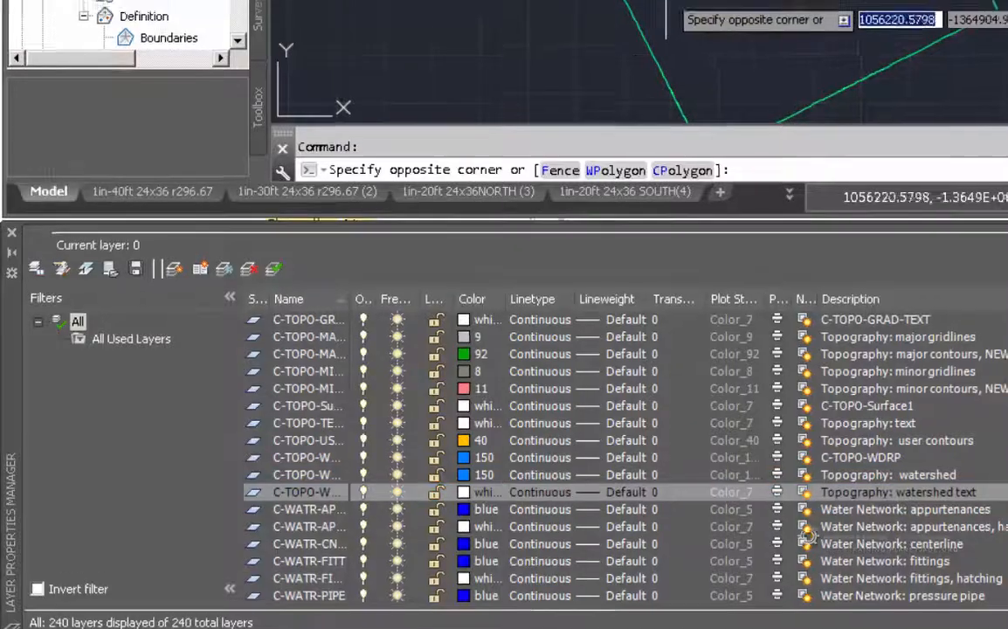
{"action": "left_click", "coordinate": [609, 0]}
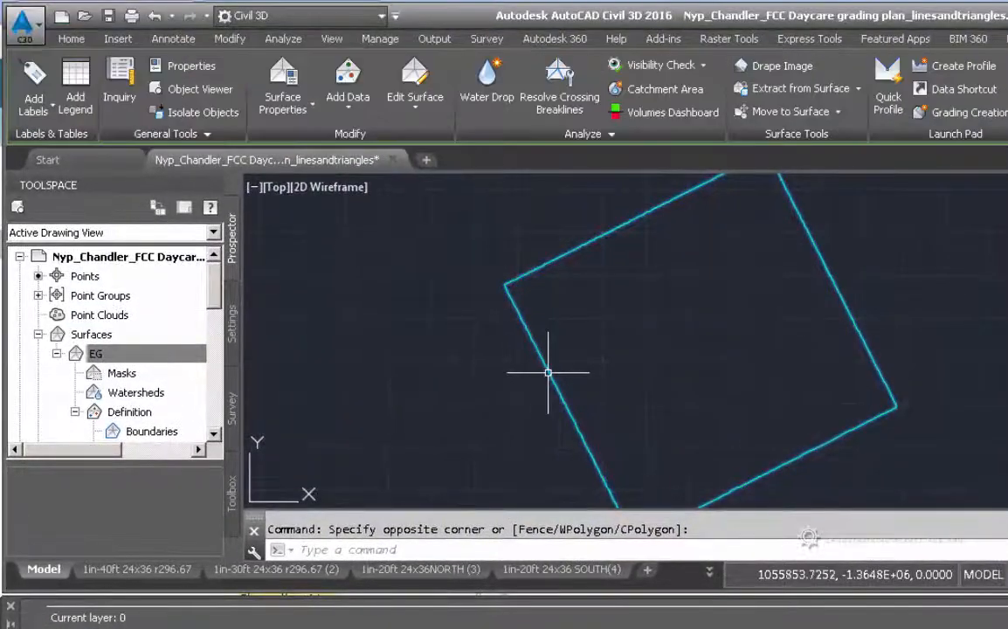
{"action": "left_click", "coordinate": [74, 40]}
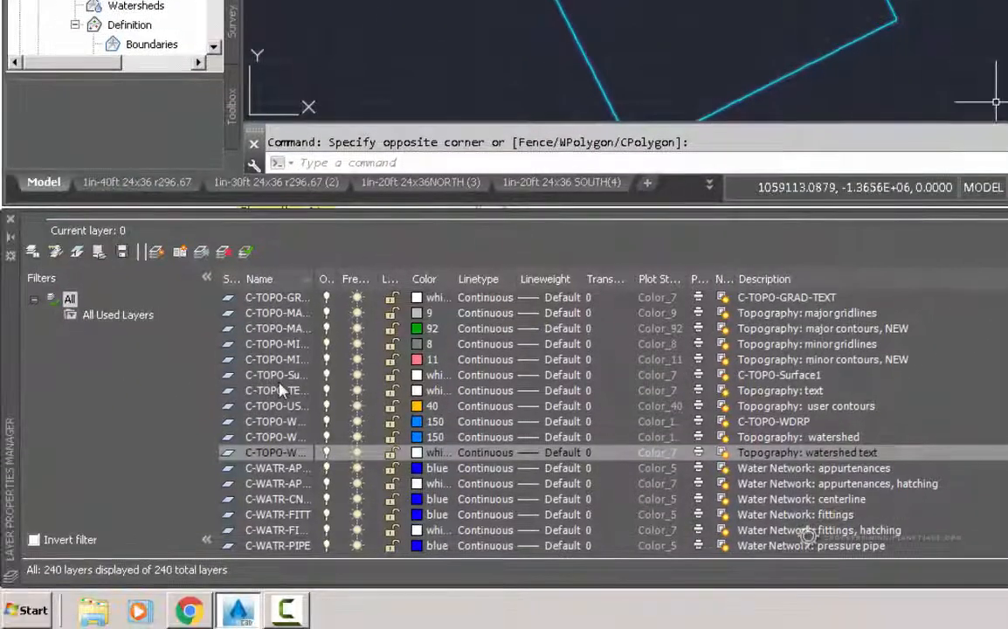
{"action": "left_click", "coordinate": [276, 375]}
{"action": "scroll", "coordinate": [295, 417], "scroll_direction": "up", "scroll_amount": 3}
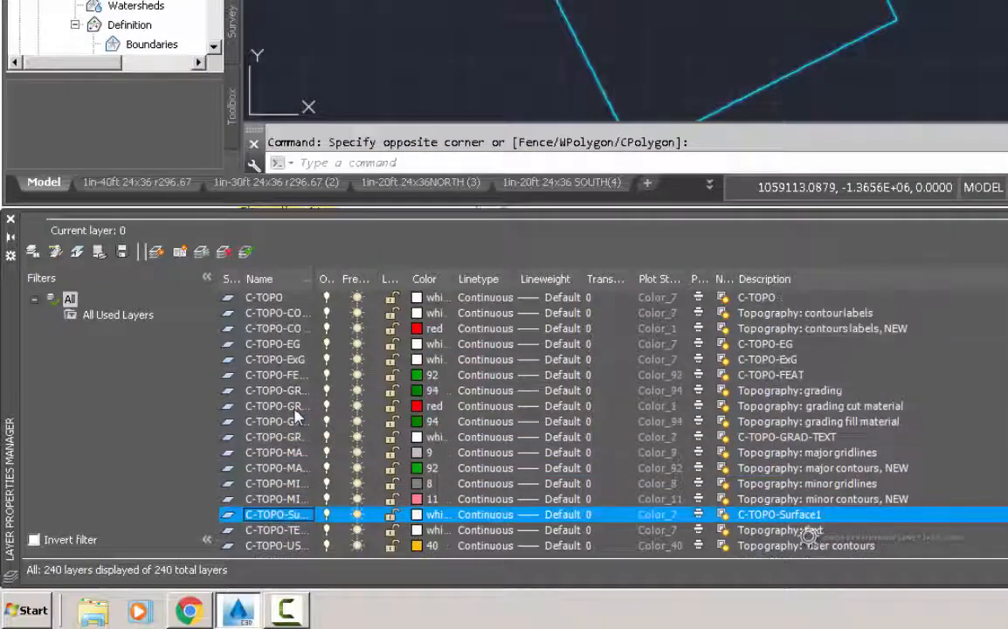
{"action": "left_click", "coordinate": [305, 359]}
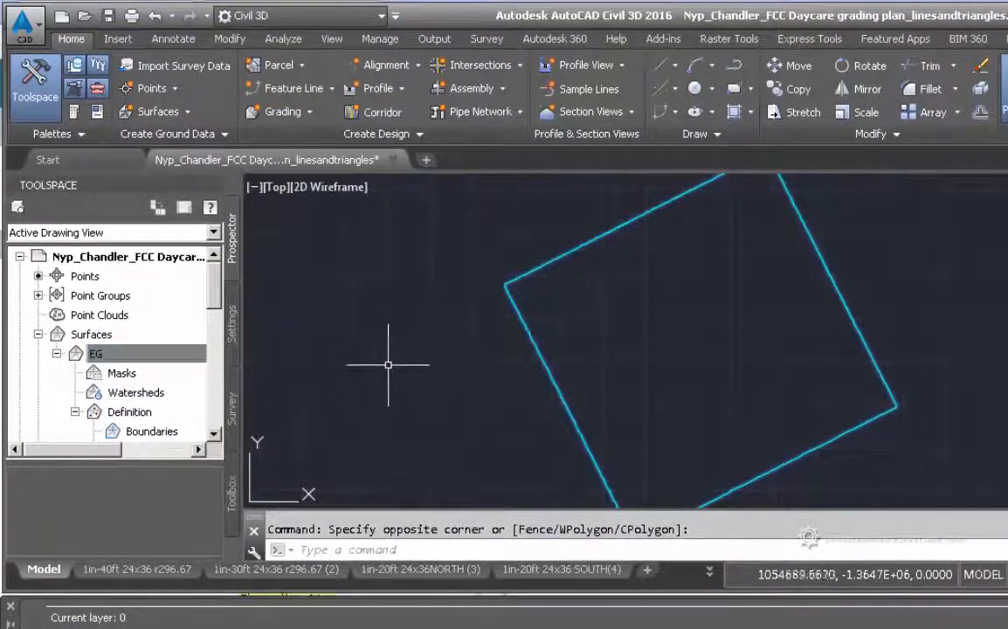
{"action": "key", "text": "Escape"}
- Check the surface style assigned to EG in its surface properties, leaving them unchanged
{"action": "left_click", "coordinate": [127, 355]}
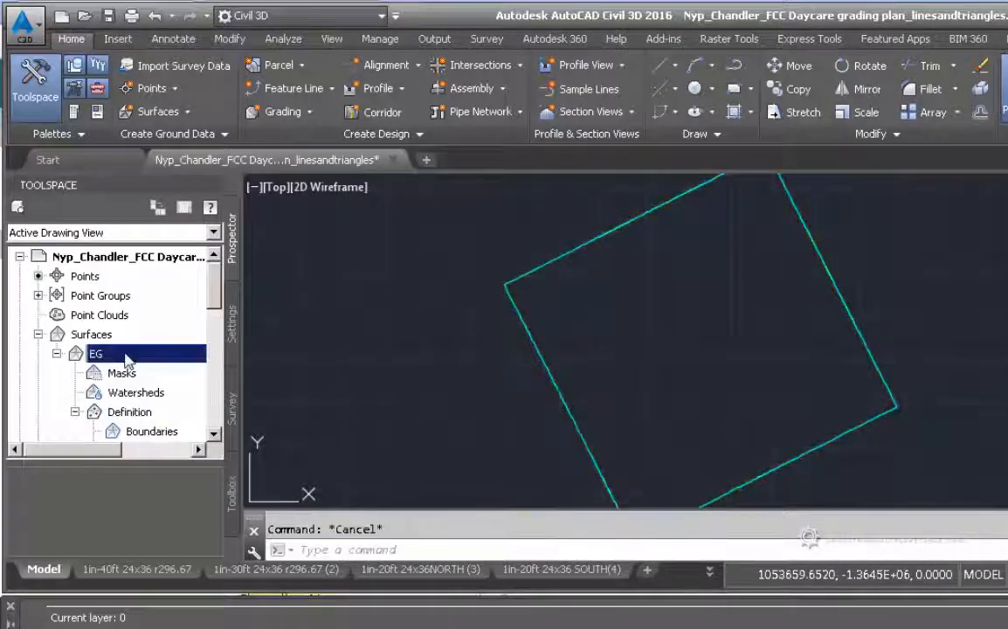
{"action": "right_click", "coordinate": [128, 354]}
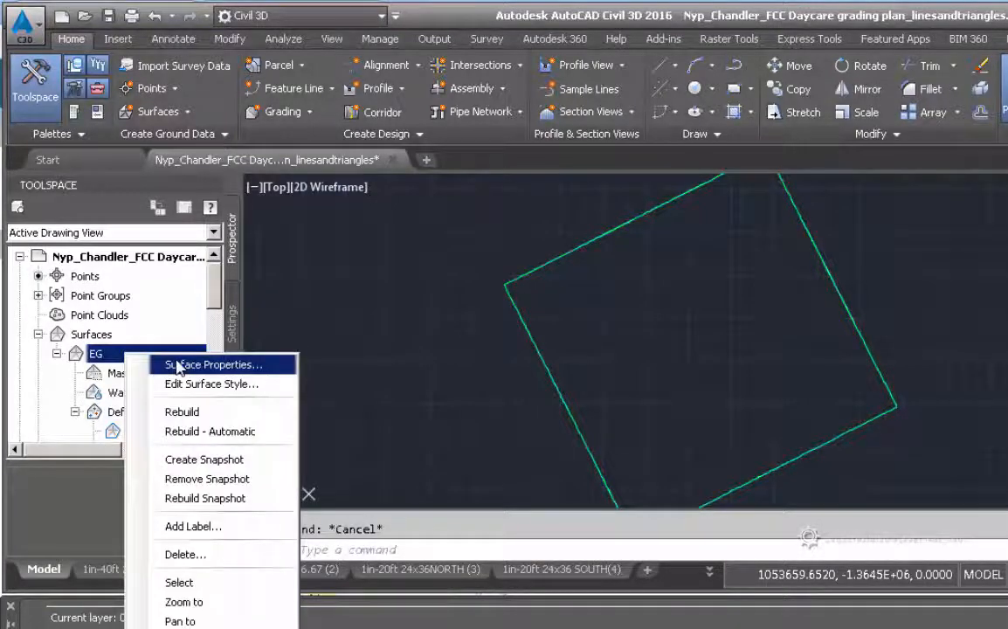
{"action": "left_click", "coordinate": [177, 366]}
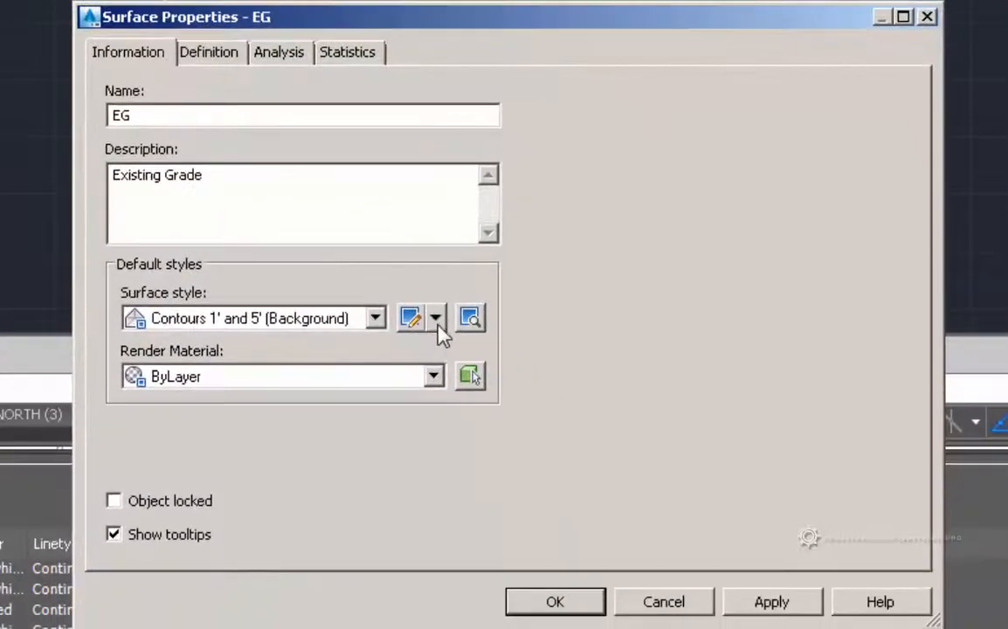
{"action": "left_click", "coordinate": [657, 605]}
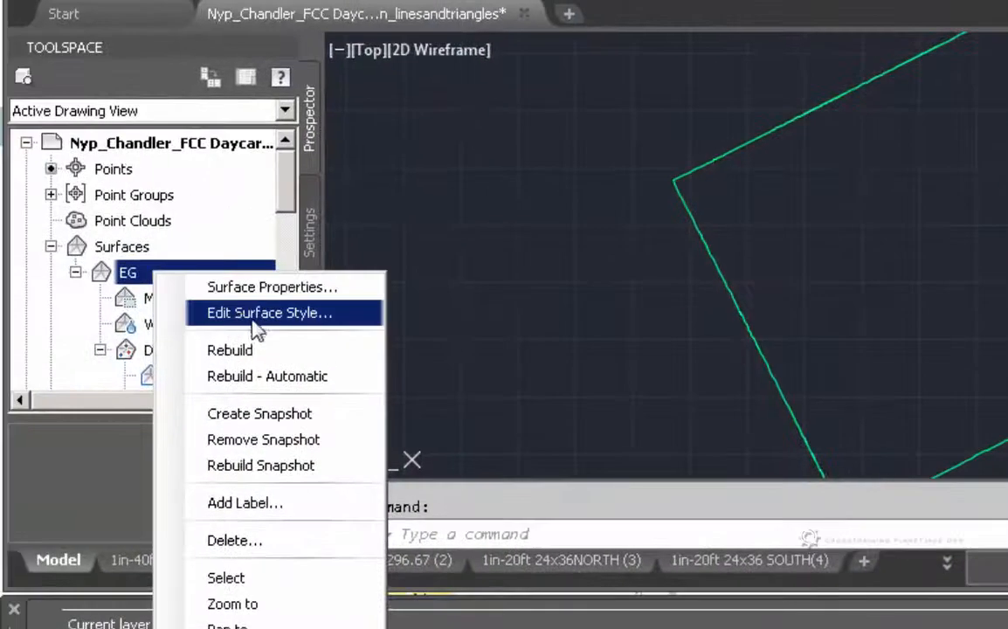
- Open EG's surface style and examine the plan-view visibility and layers of its border, major contour and minor contour components
{"action": "left_click", "coordinate": [254, 314]}
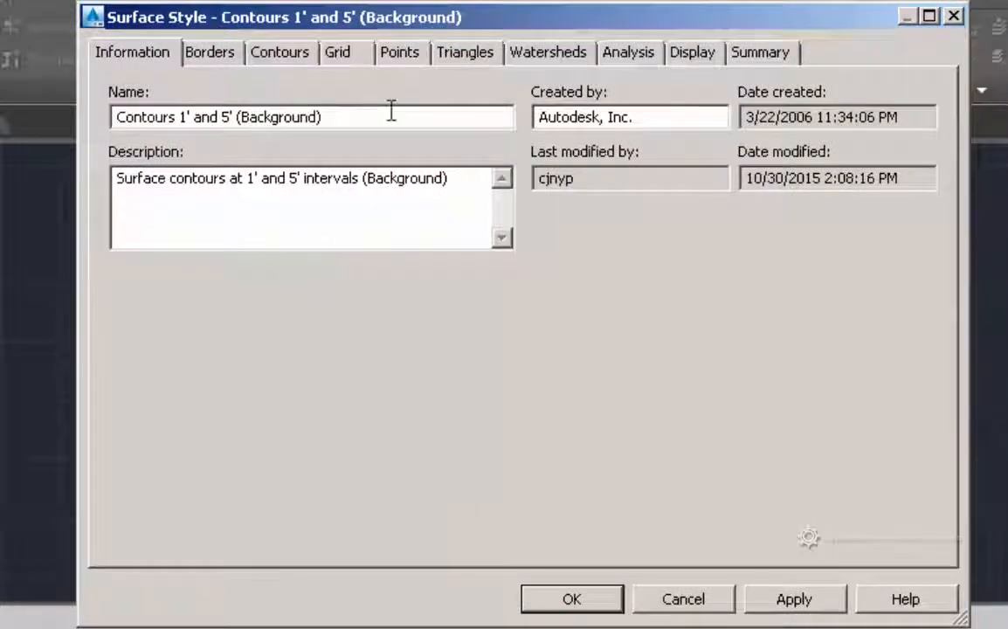
{"action": "left_click", "coordinate": [683, 55]}
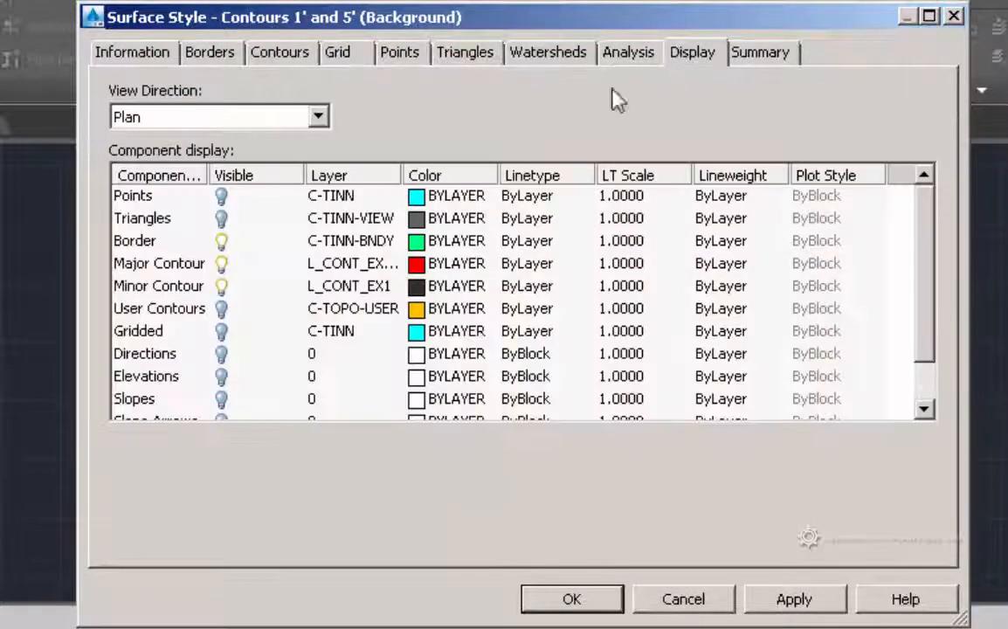
{"action": "left_click", "coordinate": [183, 264]}
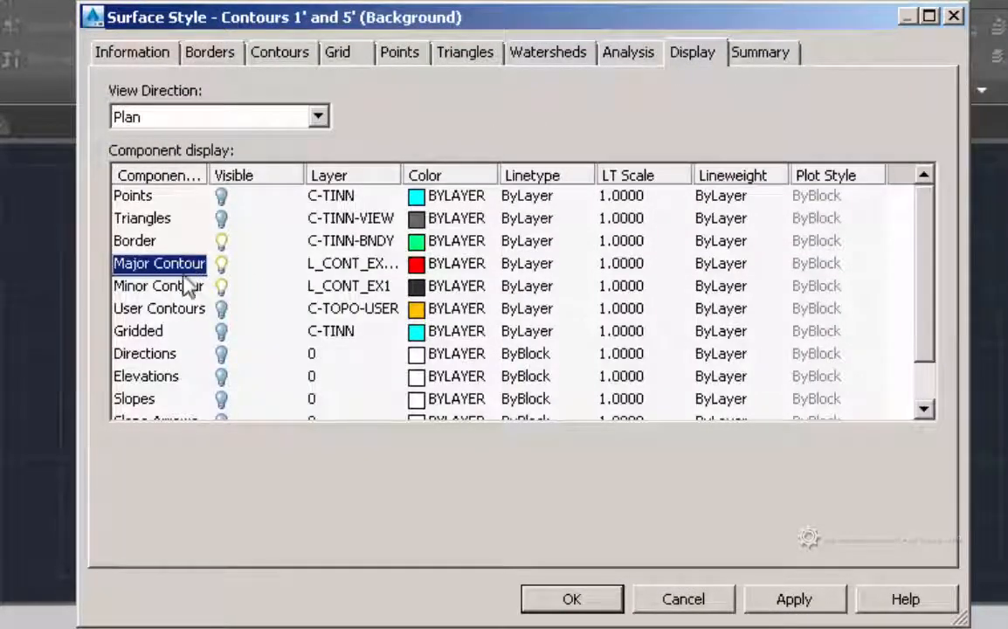
{"action": "left_click", "coordinate": [180, 290]}
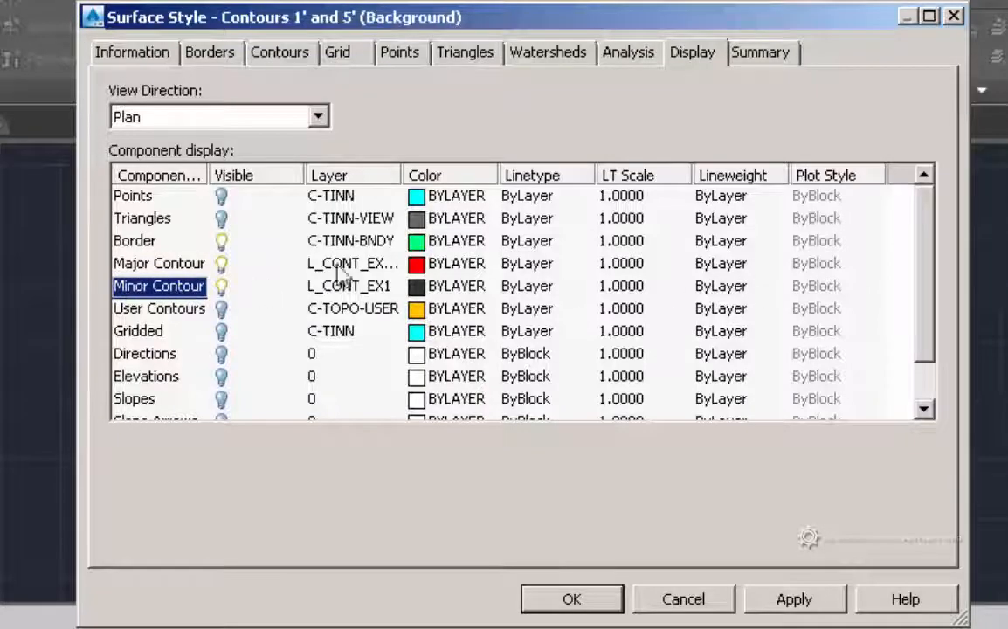
{"action": "left_click", "coordinate": [156, 264]}
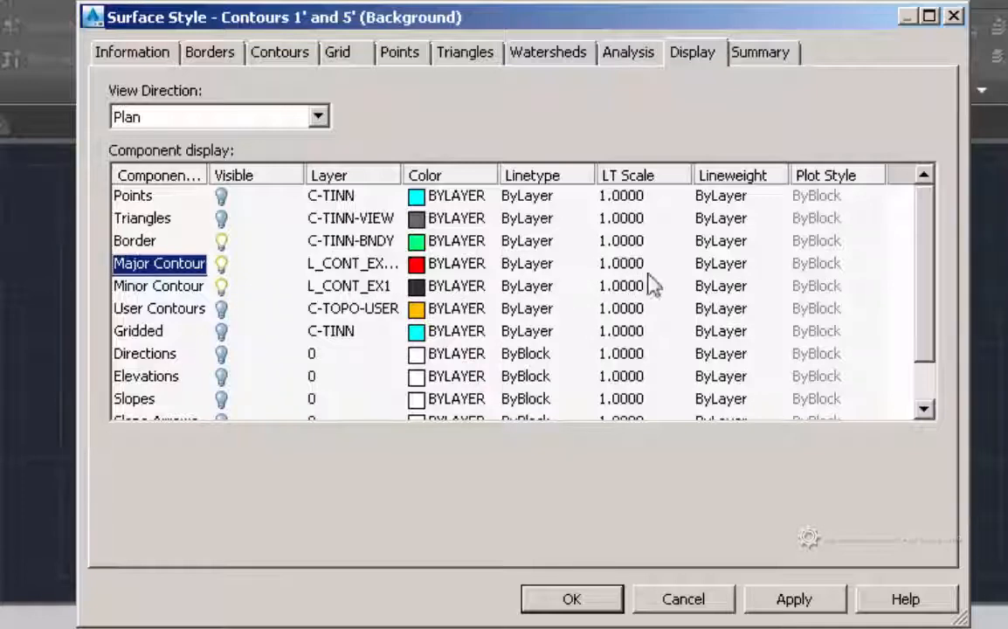
{"action": "left_click", "coordinate": [131, 240]}
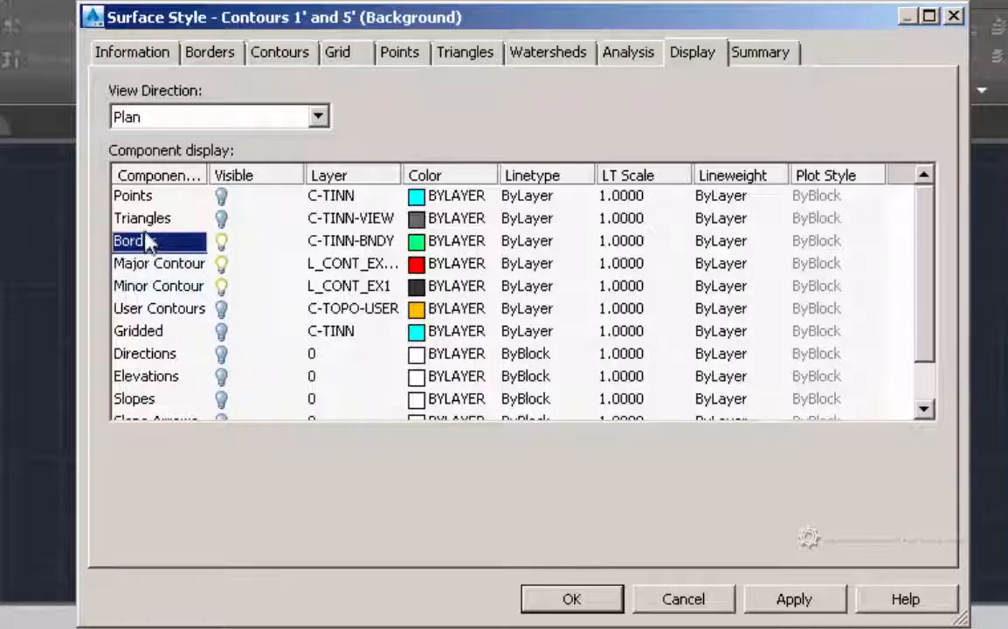
{"action": "left_click", "coordinate": [137, 288]}
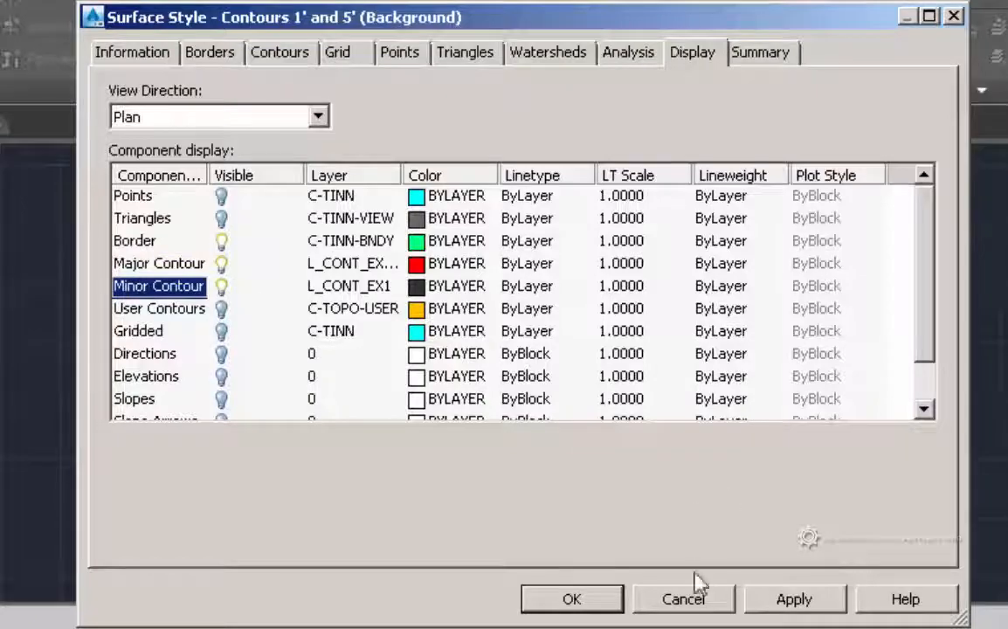
{"action": "left_click", "coordinate": [680, 602]}
- Extend the drawing window down to the layer manager and center the whole surface border in view
{"action": "middle_click_drag", "start_coordinate": [470, 416], "coordinate": [540, 441]}
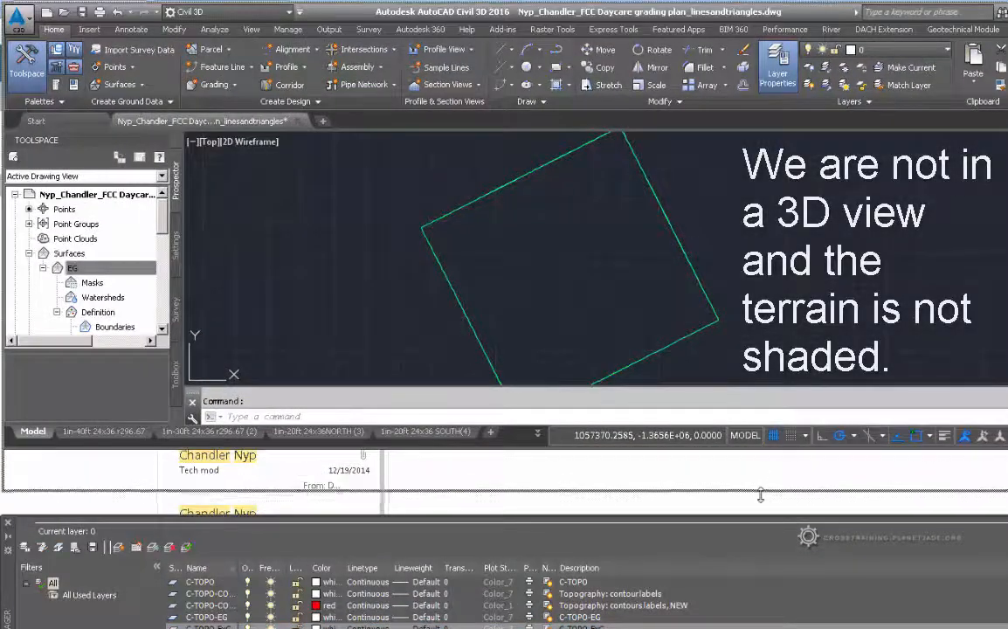
{"action": "left_click_drag", "start_coordinate": [758, 517], "coordinate": [757, 517]}
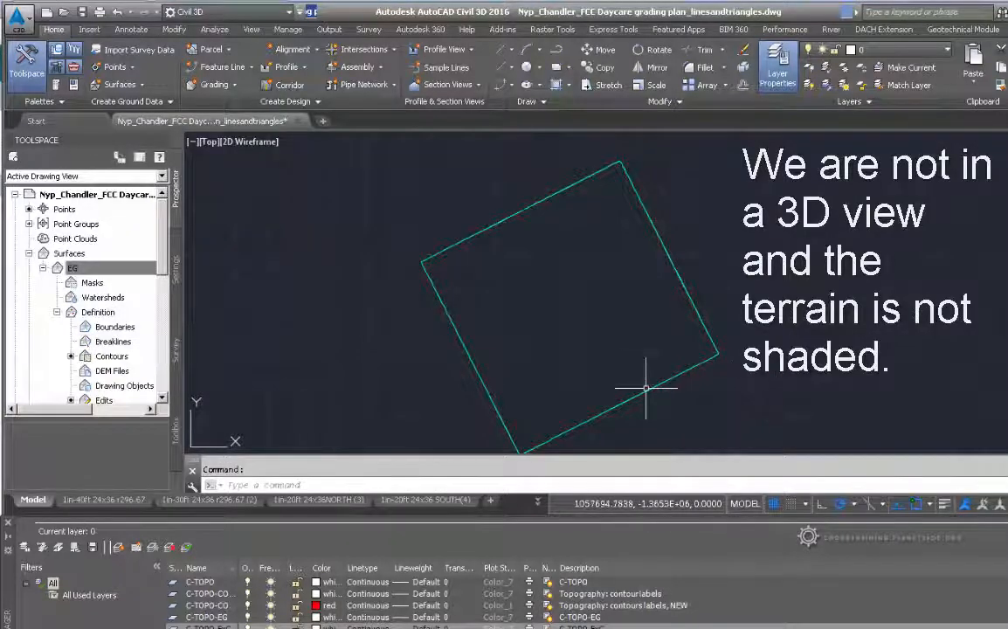
{"action": "middle_click_drag", "start_coordinate": [655, 376], "coordinate": [636, 363]}
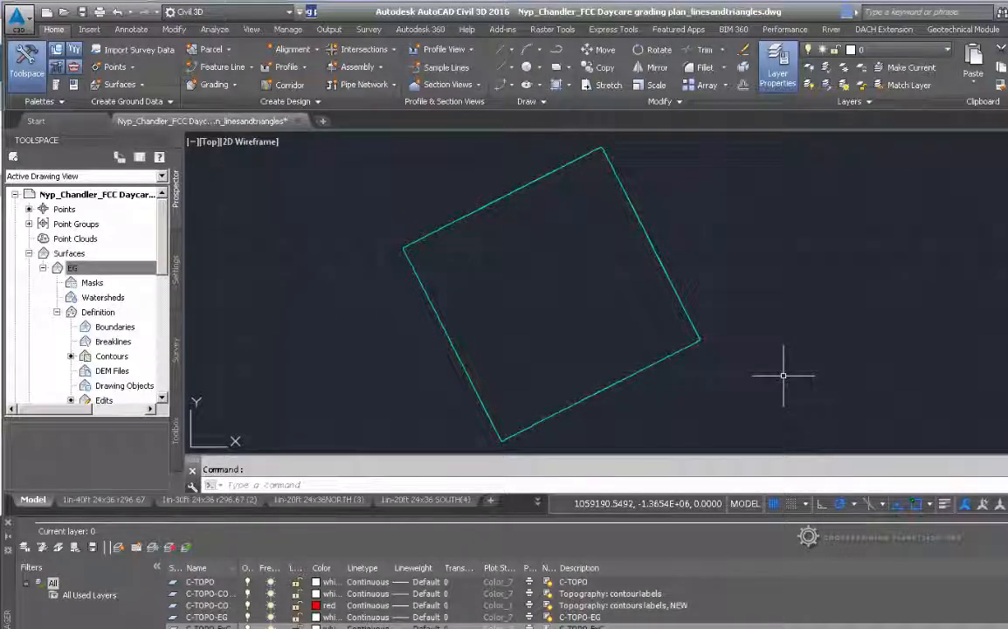
- Widen the Toolspace and open the Contours 1' and 5' (Background) style from the drawing's surface style settings
{"action": "left_click", "coordinate": [176, 274]}
{"action": "left_click", "coordinate": [29, 253]}
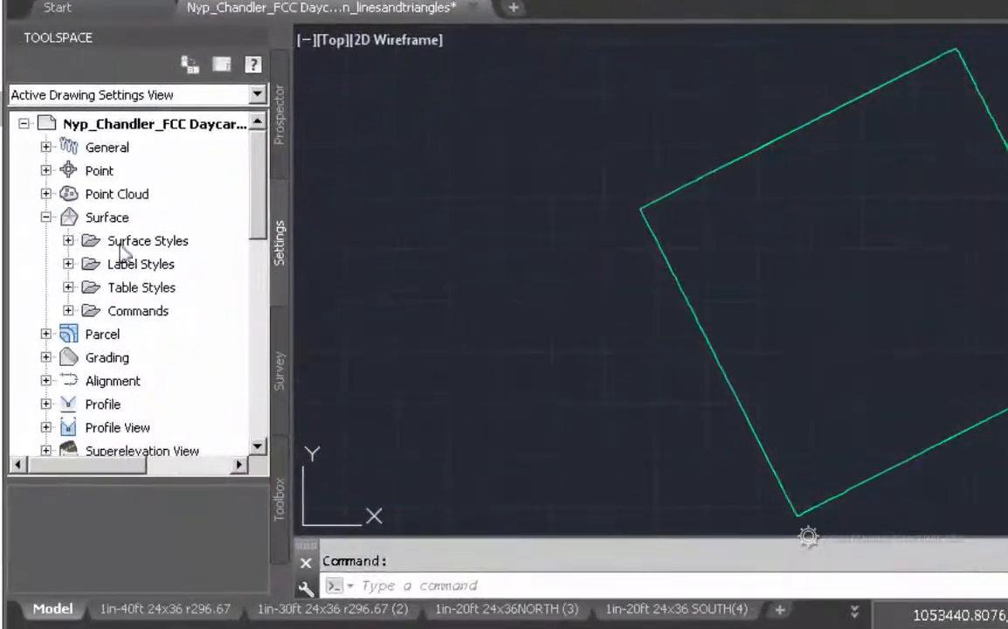
{"action": "left_click", "coordinate": [67, 240]}
{"action": "left_click", "coordinate": [192, 200]}
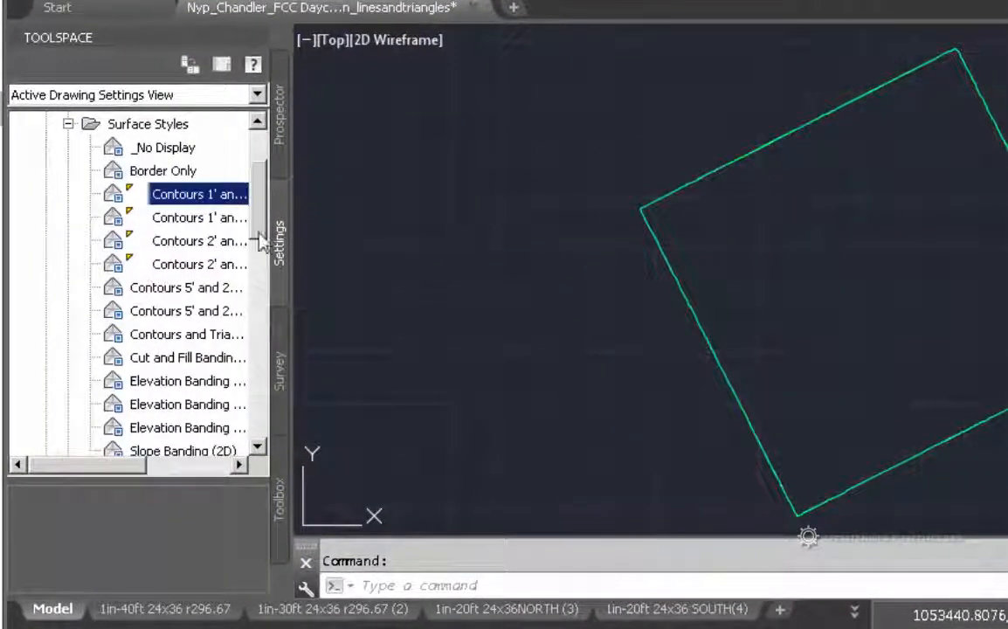
{"action": "left_click_drag", "start_coordinate": [290, 277], "coordinate": [428, 281]}
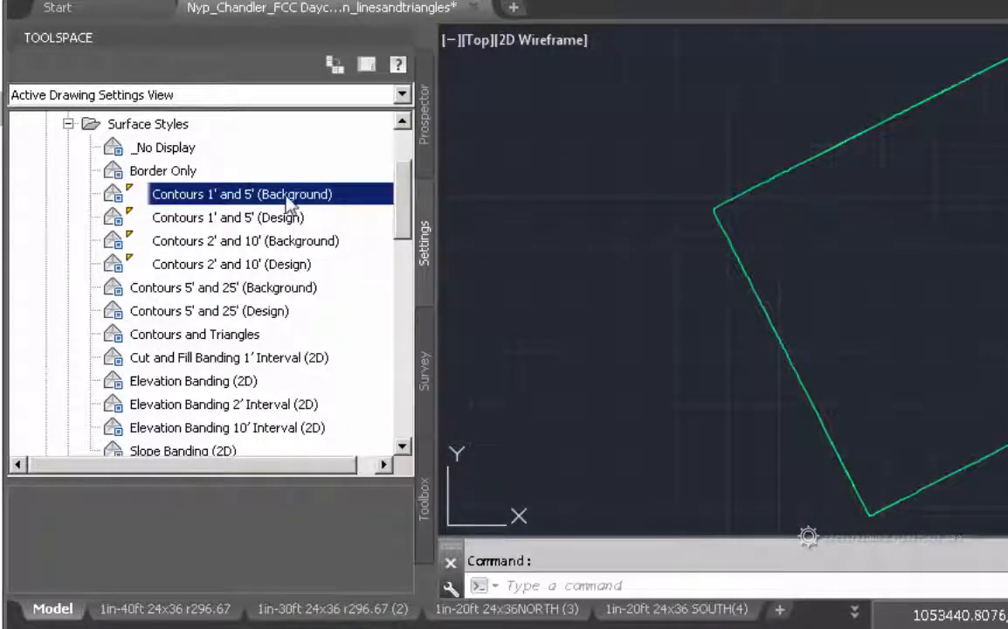
{"action": "right_click", "coordinate": [235, 203]}
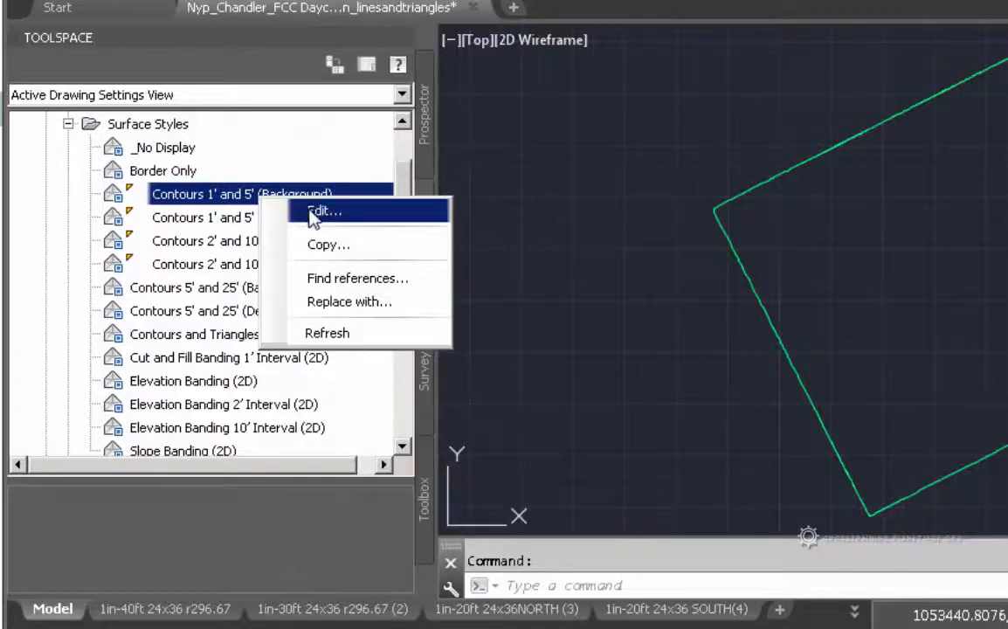
{"action": "left_click", "coordinate": [340, 214]}
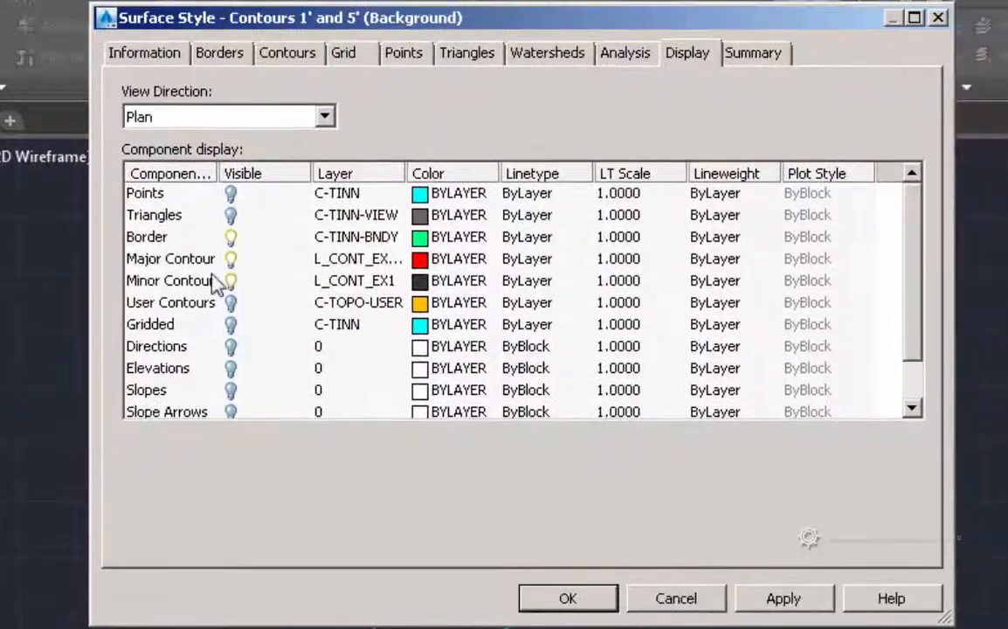
- Examine the style's border and contour display components and its other settings categories, leaving the style unchanged
{"action": "left_click", "coordinate": [232, 276]}
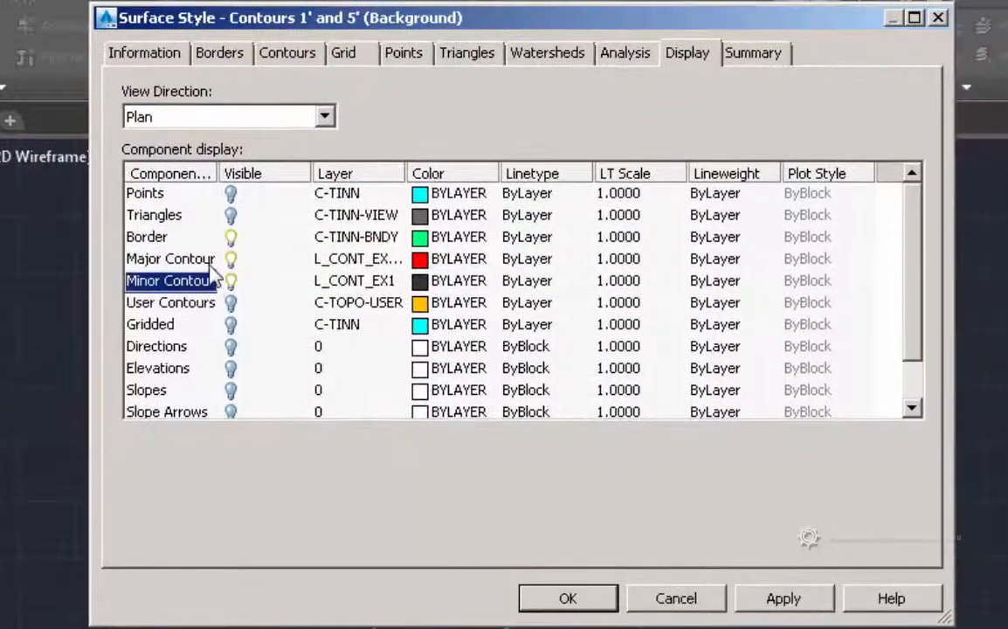
{"action": "left_click", "coordinate": [224, 254]}
{"action": "left_click", "coordinate": [226, 232]}
{"action": "left_click", "coordinate": [738, 58]}
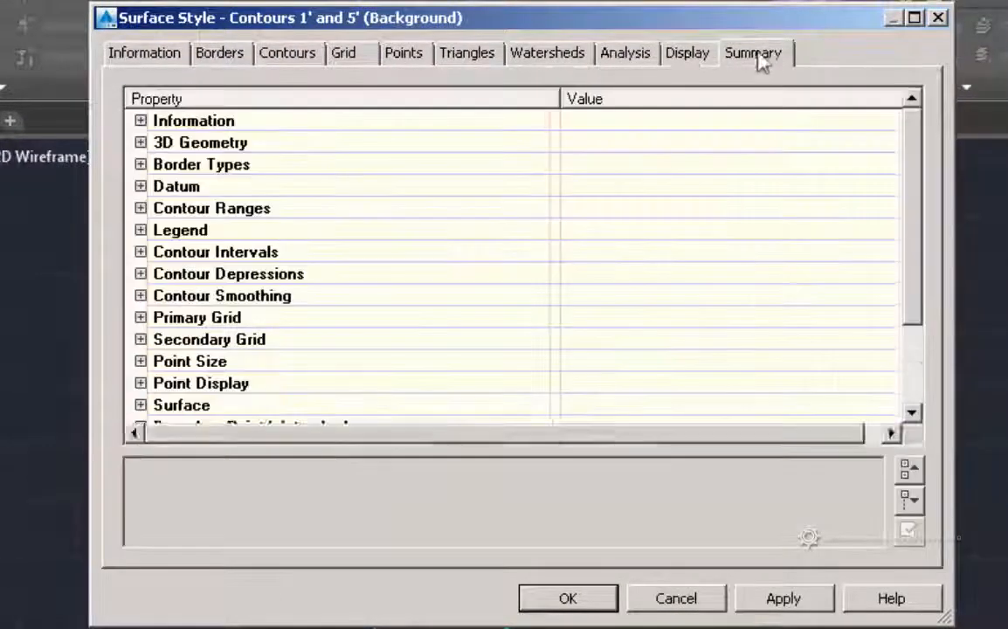
{"action": "left_click", "coordinate": [637, 59]}
{"action": "left_click", "coordinate": [547, 59]}
{"action": "left_click", "coordinate": [487, 55]}
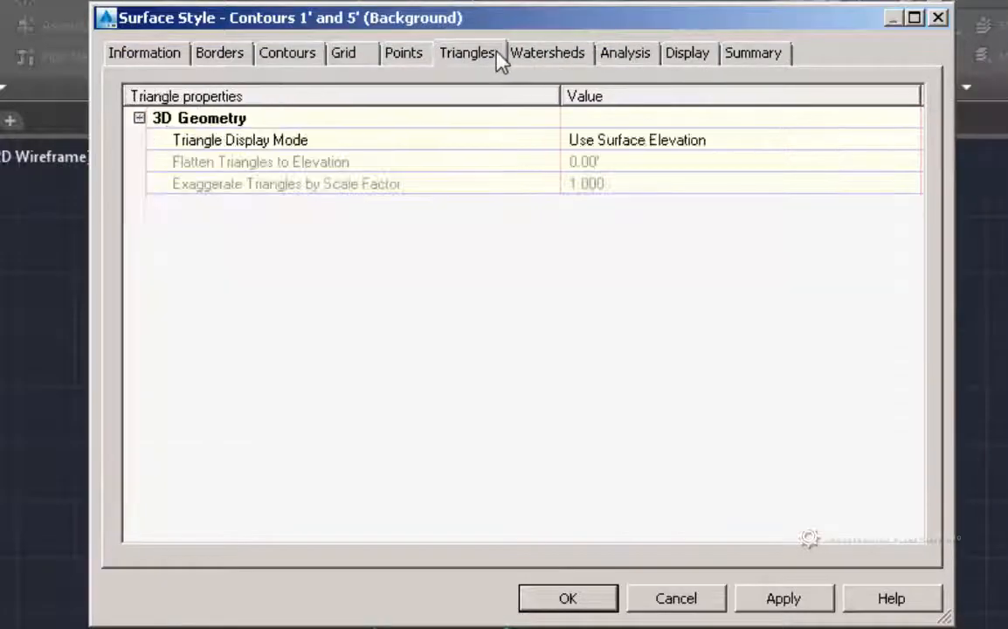
{"action": "left_click", "coordinate": [389, 58]}
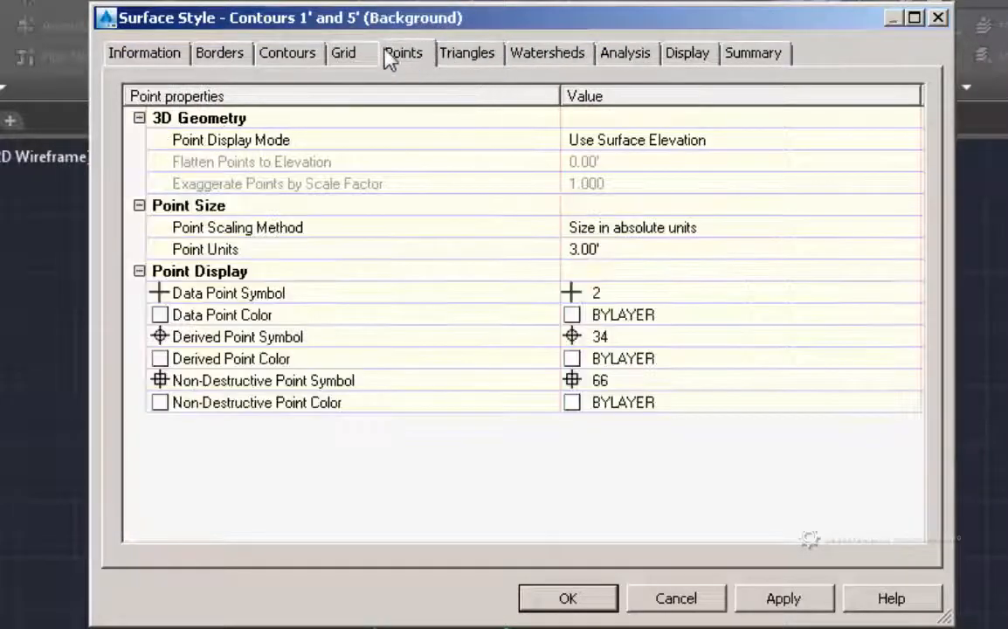
{"action": "left_click", "coordinate": [339, 60]}
{"action": "left_click", "coordinate": [285, 60]}
{"action": "left_click", "coordinate": [210, 56]}
{"action": "left_click", "coordinate": [171, 58]}
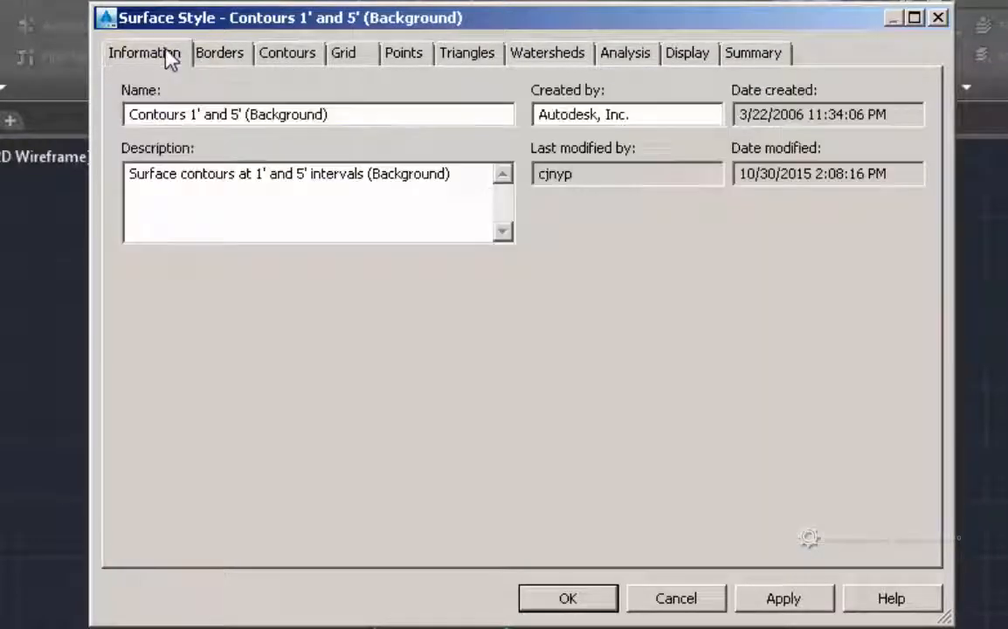
{"action": "left_click", "coordinate": [680, 599]}
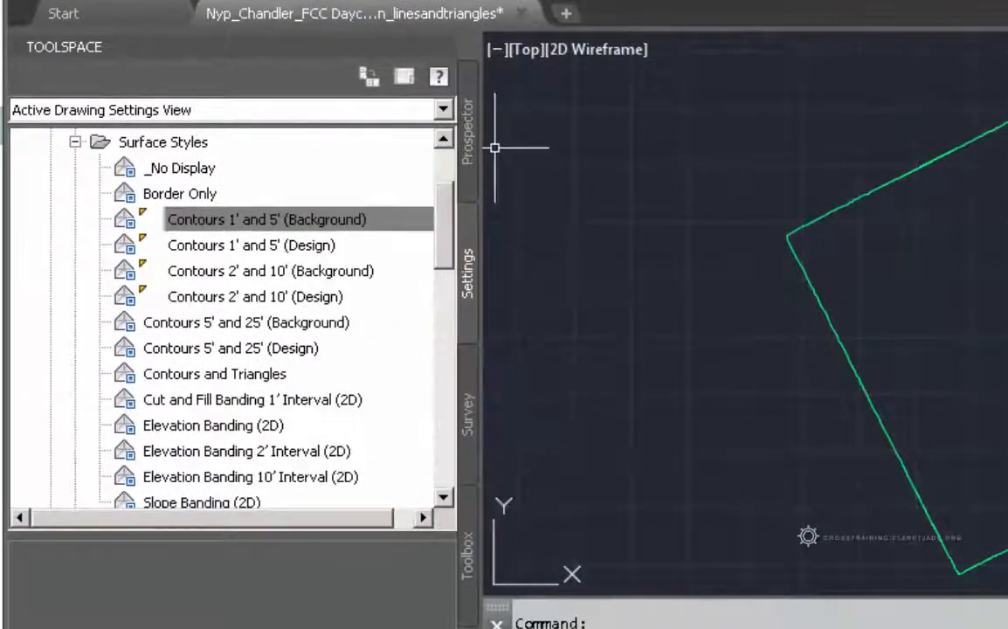
- Open the EG surface's properties and start creating a new surface style for it
{"action": "left_click", "coordinate": [450, 157]}
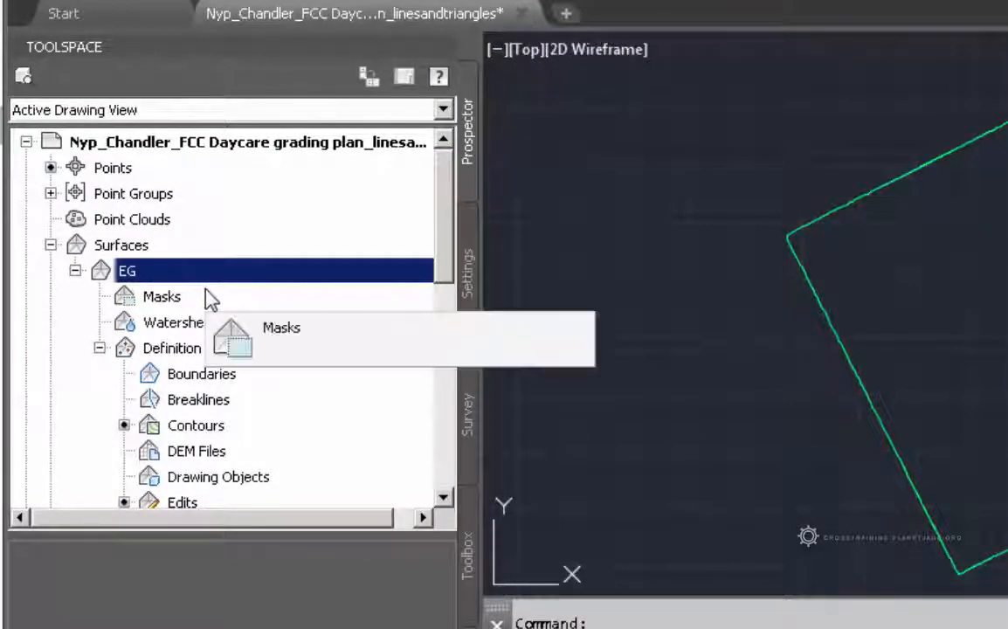
{"action": "right_click", "coordinate": [148, 276]}
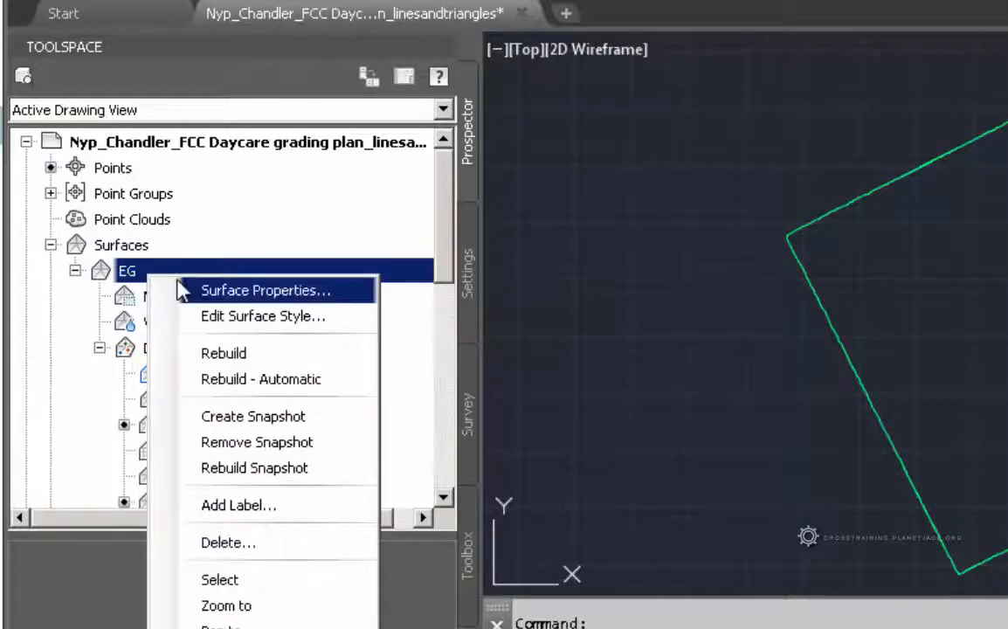
{"action": "left_click", "coordinate": [180, 288]}
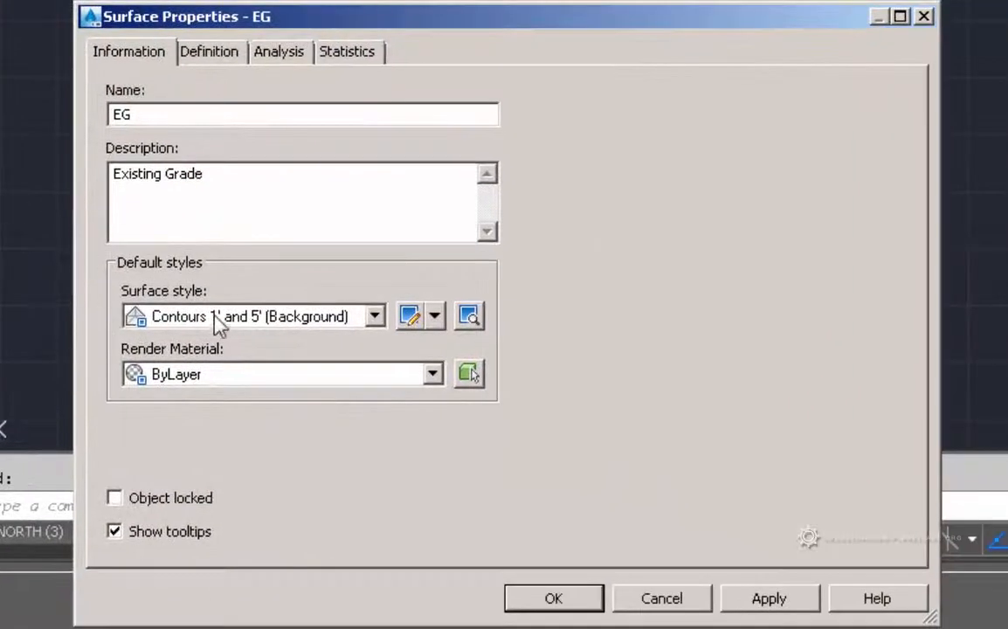
{"action": "left_click", "coordinate": [439, 318]}
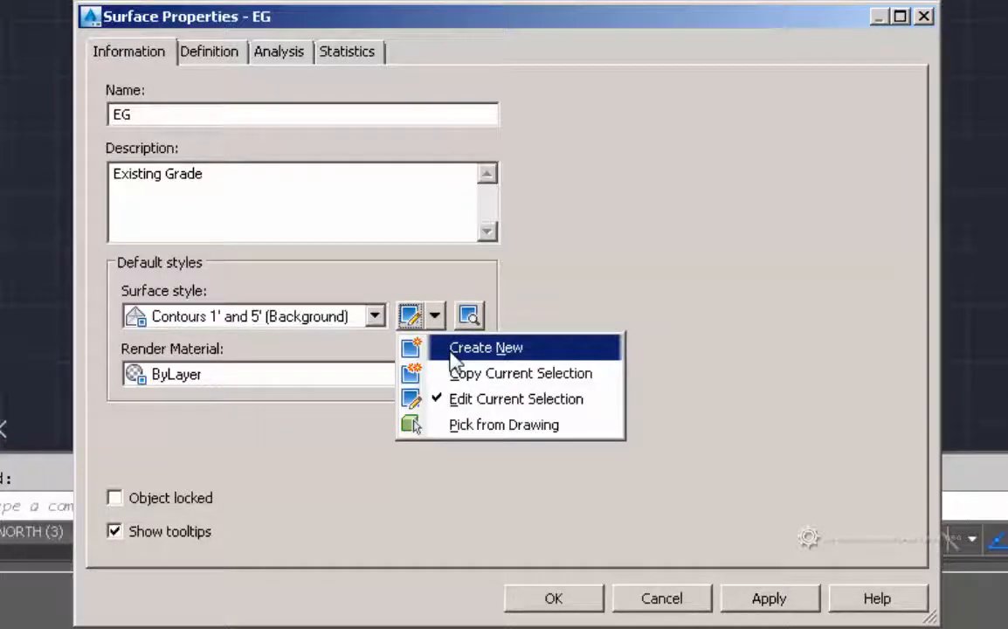
{"action": "left_click", "coordinate": [455, 358]}
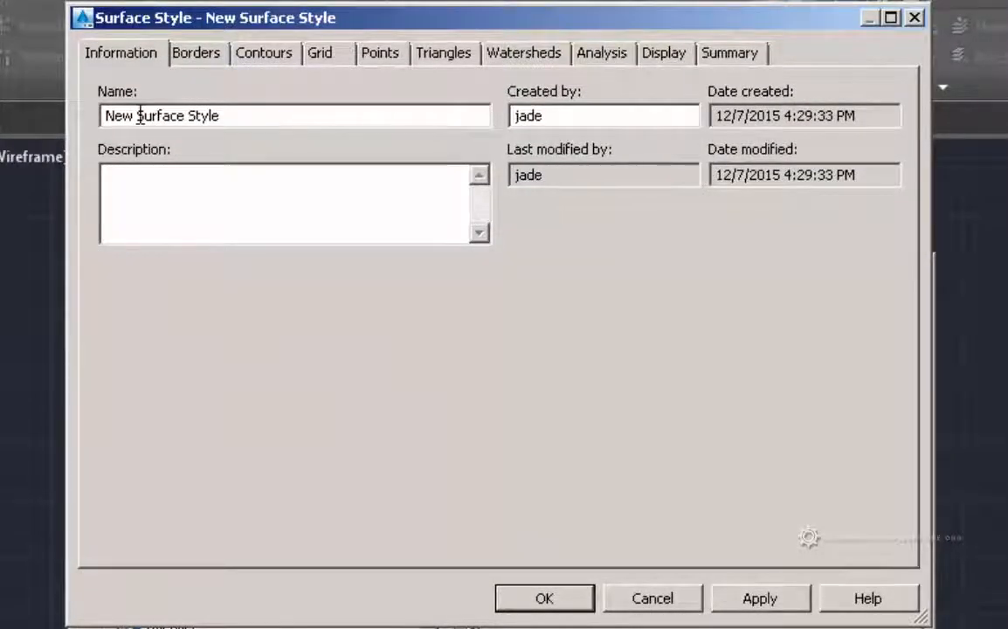
- Name the new surface style New 1' and 5' Background
{"action": "left_click_drag", "start_coordinate": [136, 115], "coordinate": [344, 124]}
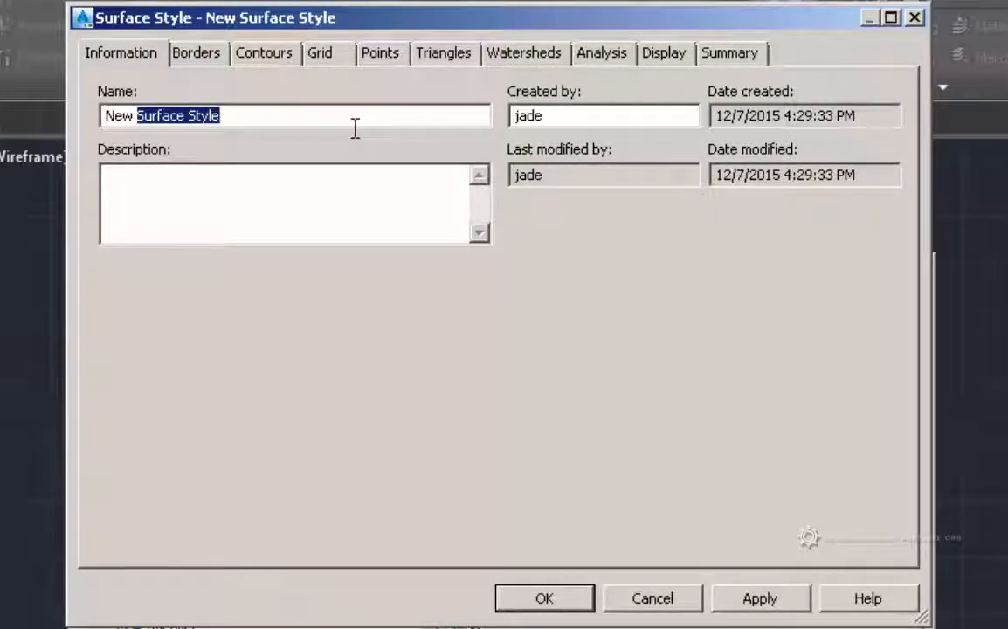
{"action": "type", "text": "1"}
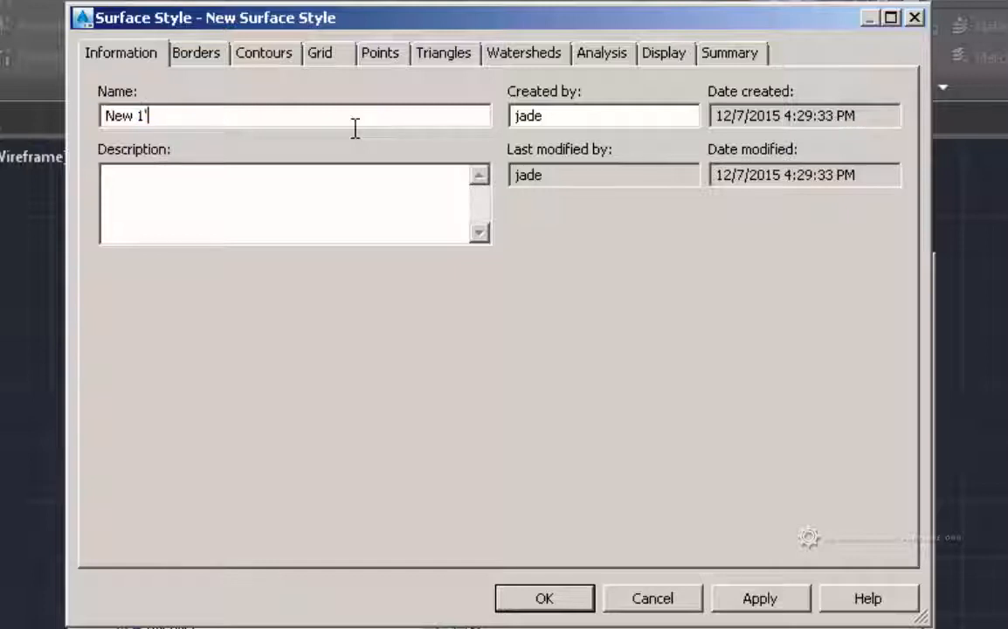
{"action": "type", "text": "' and 5"}
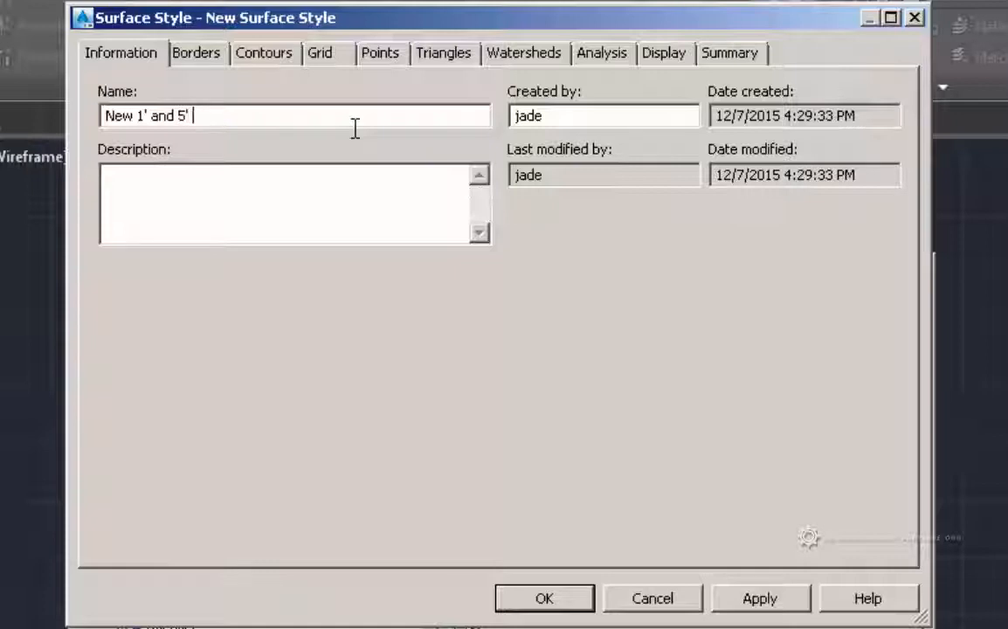
{"action": "type", "text": "ground"}
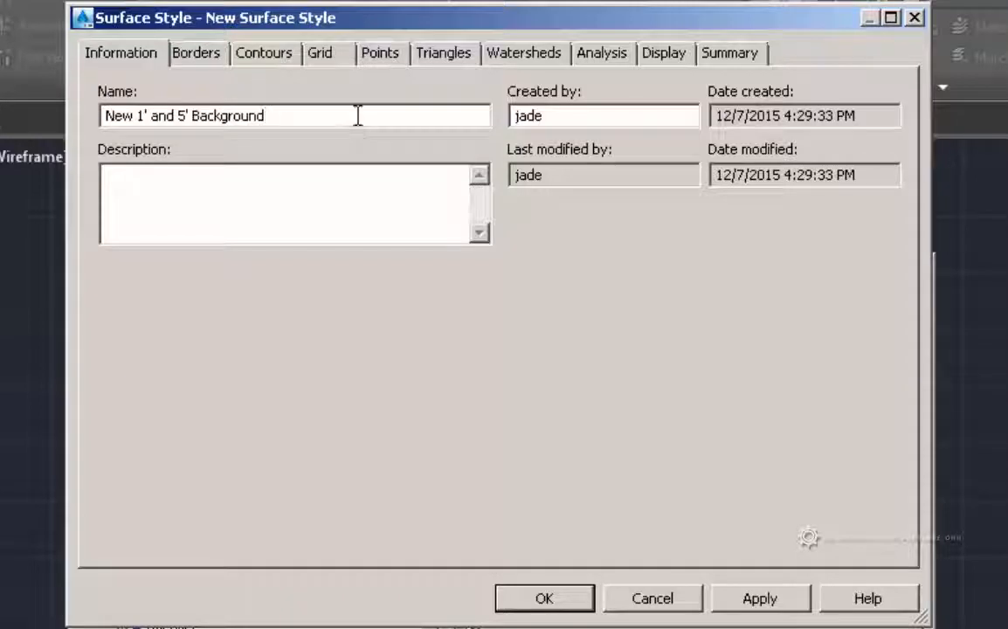
{"action": "left_click_drag", "start_coordinate": [272, 120], "coordinate": [81, 128]}
{"action": "left_click", "coordinate": [114, 117]}
{"action": "left_click_drag", "start_coordinate": [140, 117], "coordinate": [77, 105]}
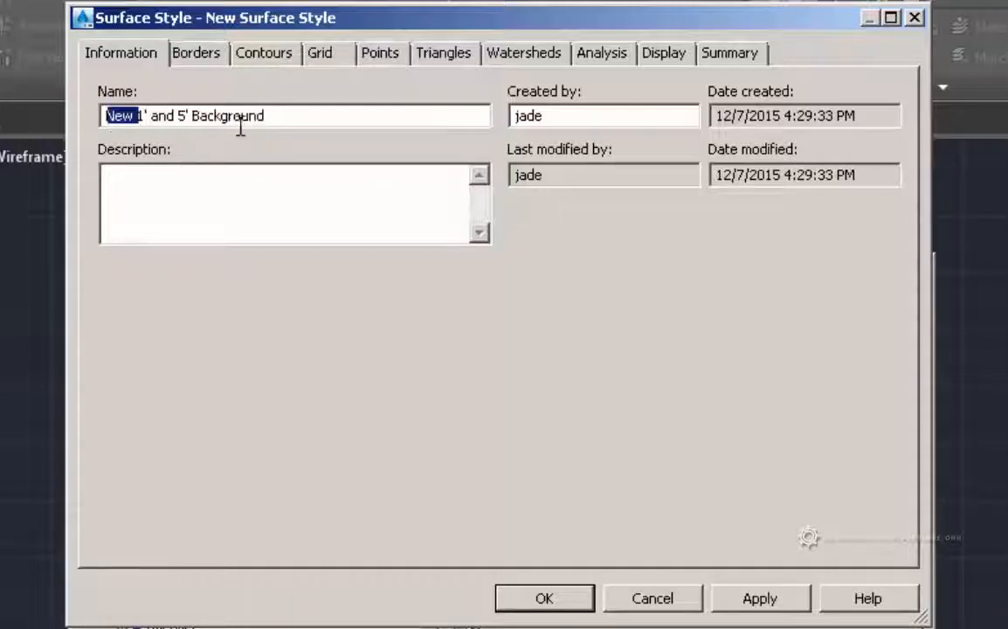
{"action": "left_click", "coordinate": [290, 123]}
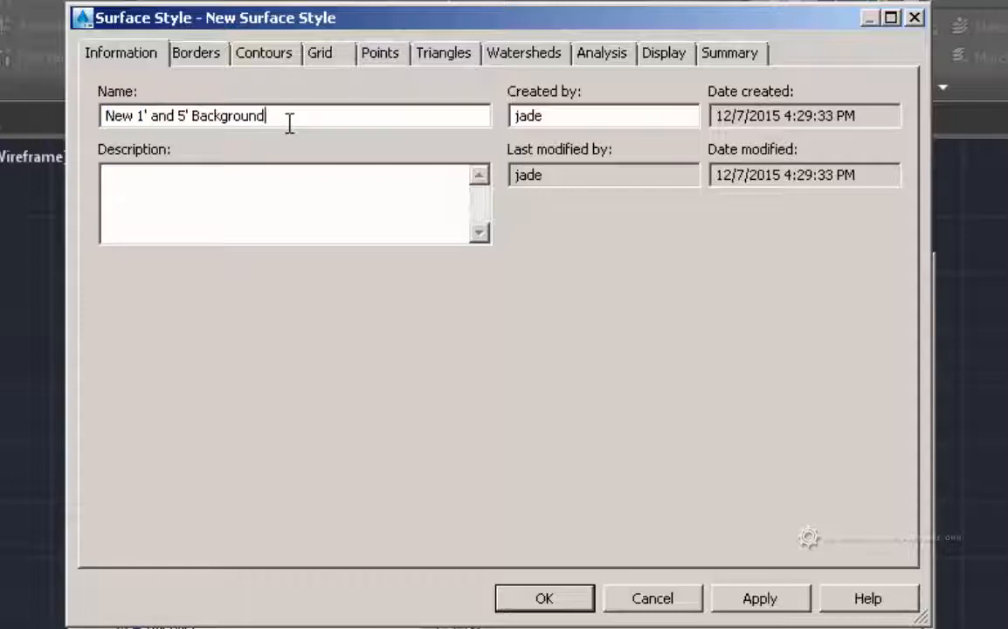
- Look through the new style's border, contour, grid, point, triangle, watershed and analysis settings
{"action": "left_click", "coordinate": [210, 54]}
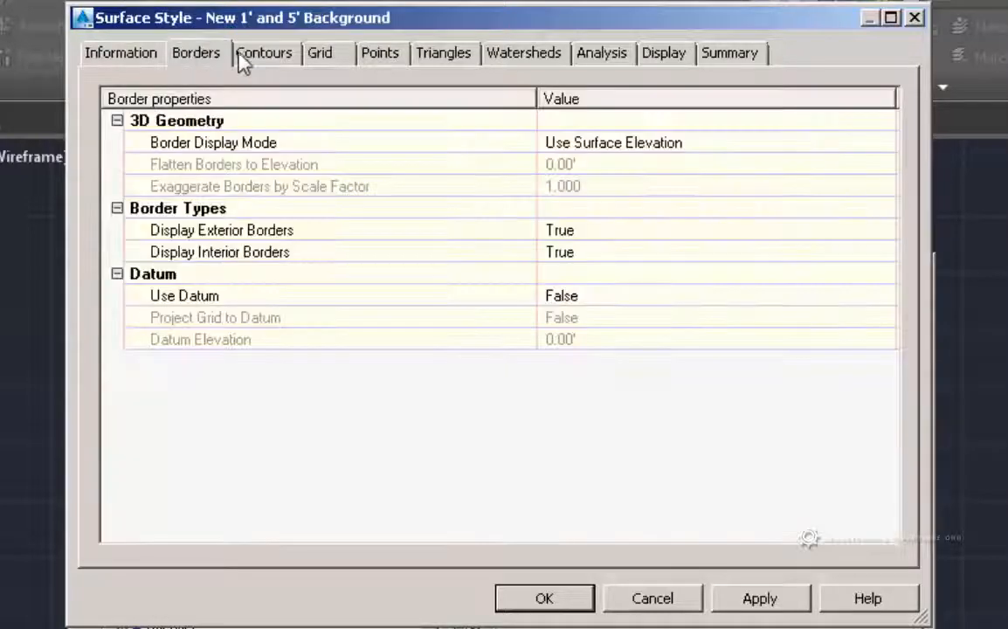
{"action": "left_click", "coordinate": [288, 57]}
{"action": "left_click", "coordinate": [349, 54]}
{"action": "left_click", "coordinate": [402, 56]}
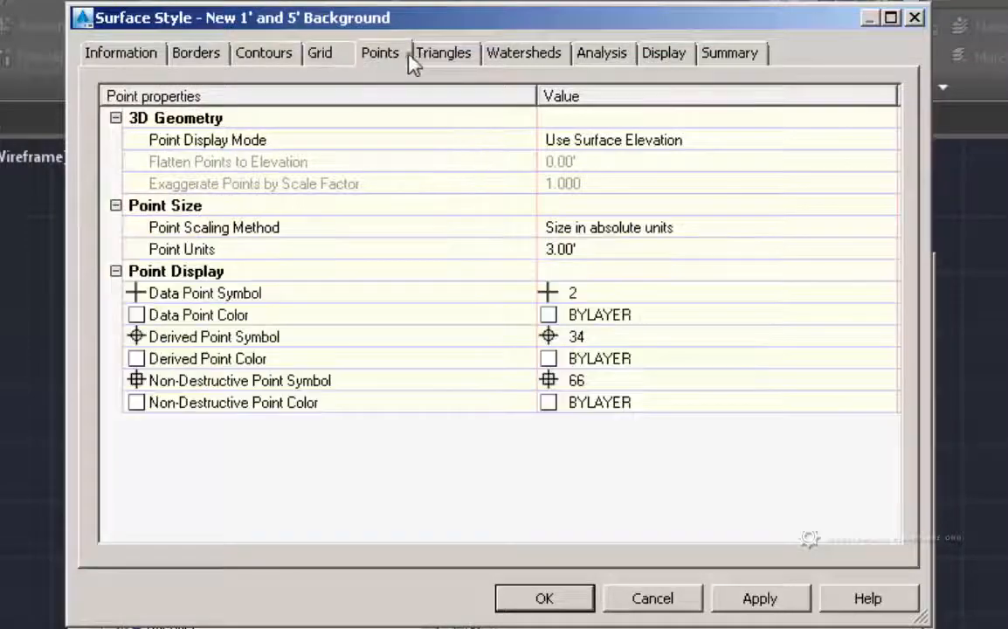
{"action": "left_click", "coordinate": [428, 58]}
{"action": "left_click", "coordinate": [548, 58]}
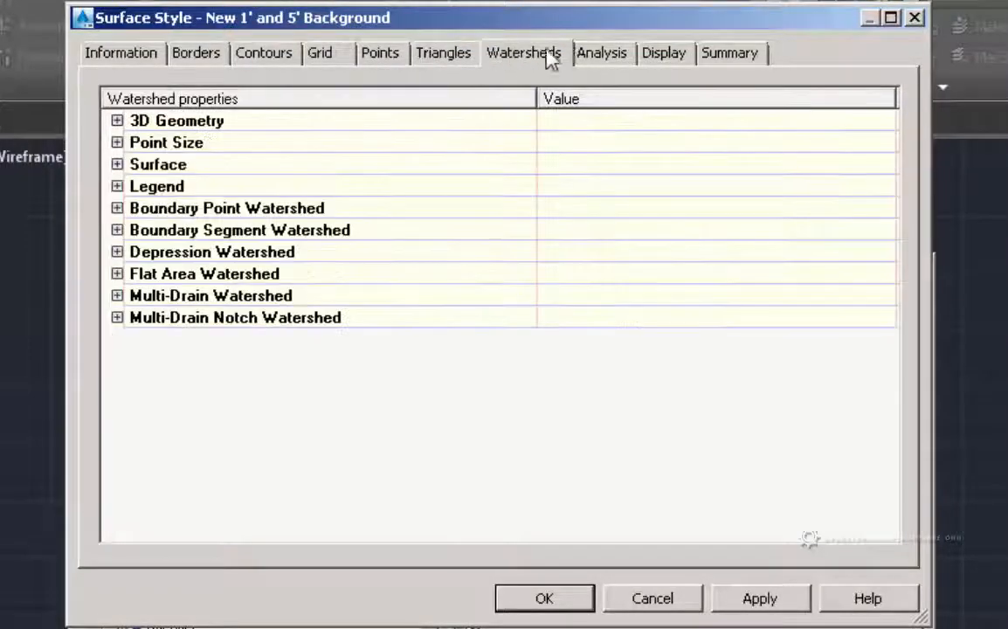
{"action": "left_click", "coordinate": [602, 59]}
- Make the major and minor contour components visible in the new style's plan view display
{"action": "left_click", "coordinate": [664, 59]}
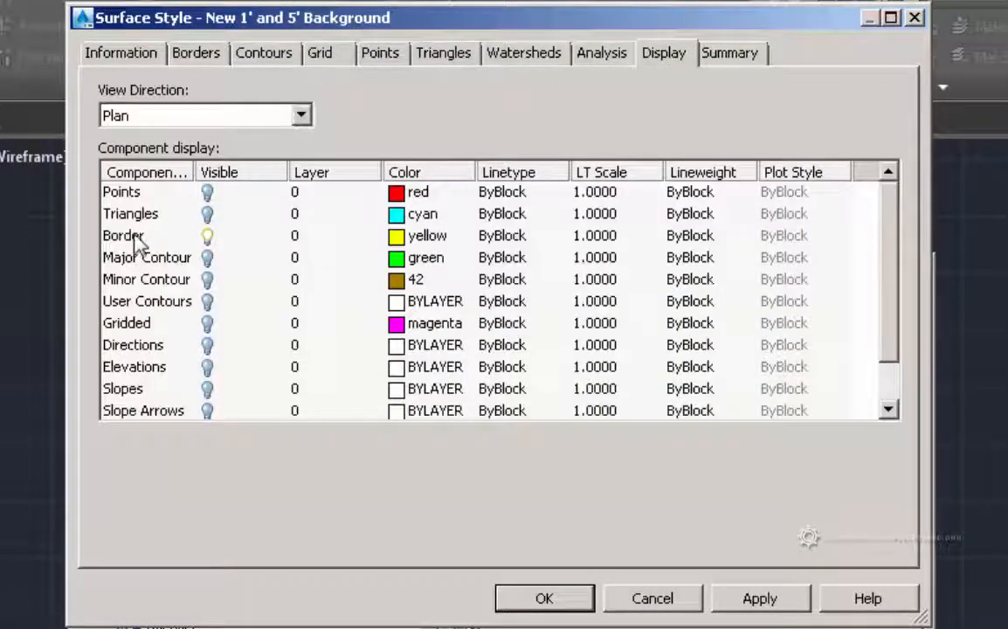
{"action": "left_click", "coordinate": [208, 260]}
{"action": "left_click", "coordinate": [207, 280]}
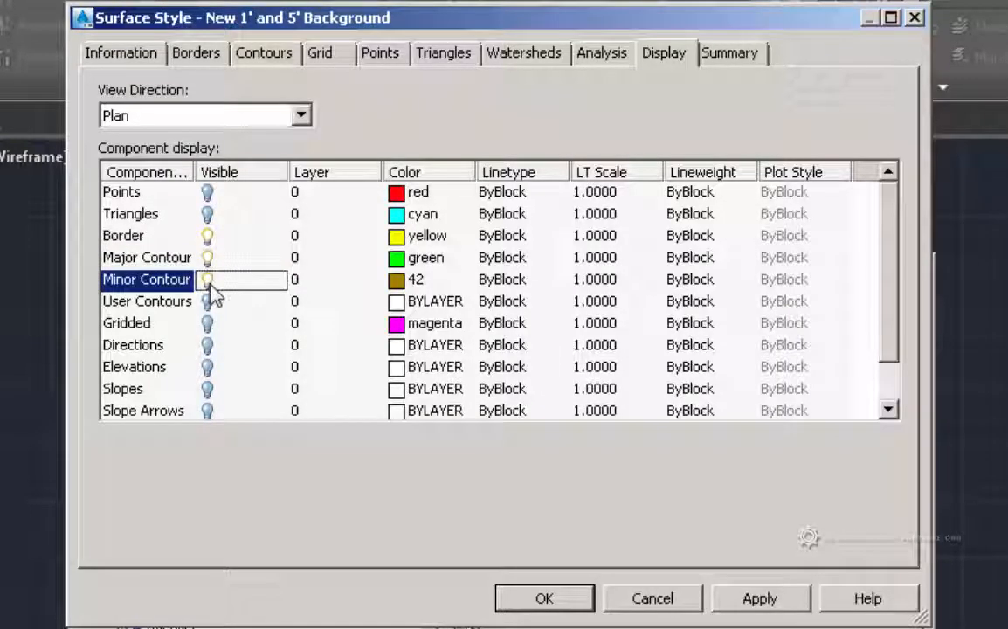
- Set the minor contour color to 251 and the major contour color to 253
{"action": "left_click", "coordinate": [396, 280]}
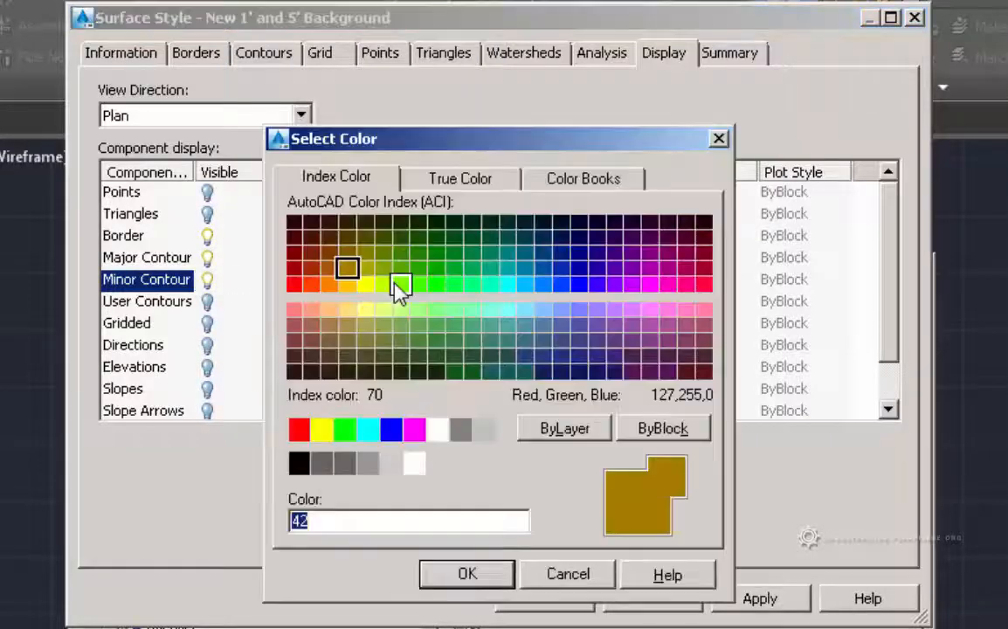
{"action": "left_click", "coordinate": [323, 465]}
{"action": "left_click", "coordinate": [461, 574]}
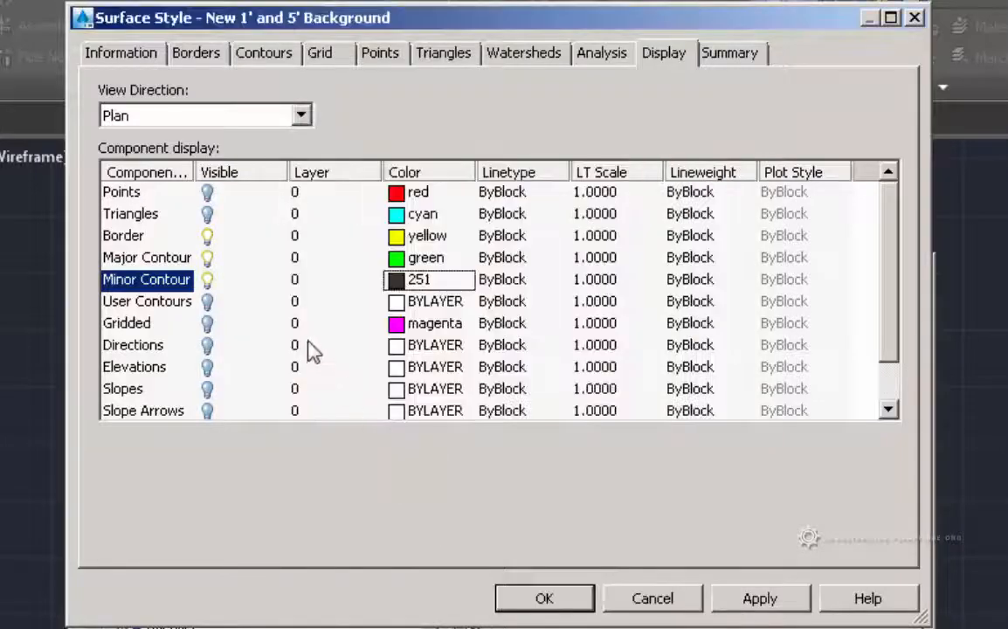
{"action": "left_click", "coordinate": [395, 258]}
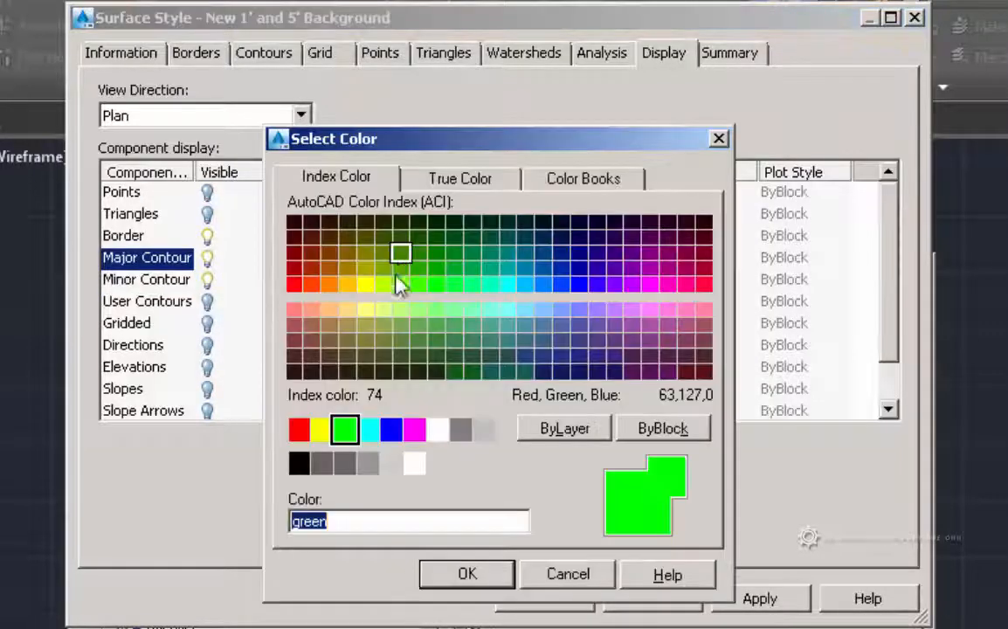
{"action": "left_click", "coordinate": [368, 463]}
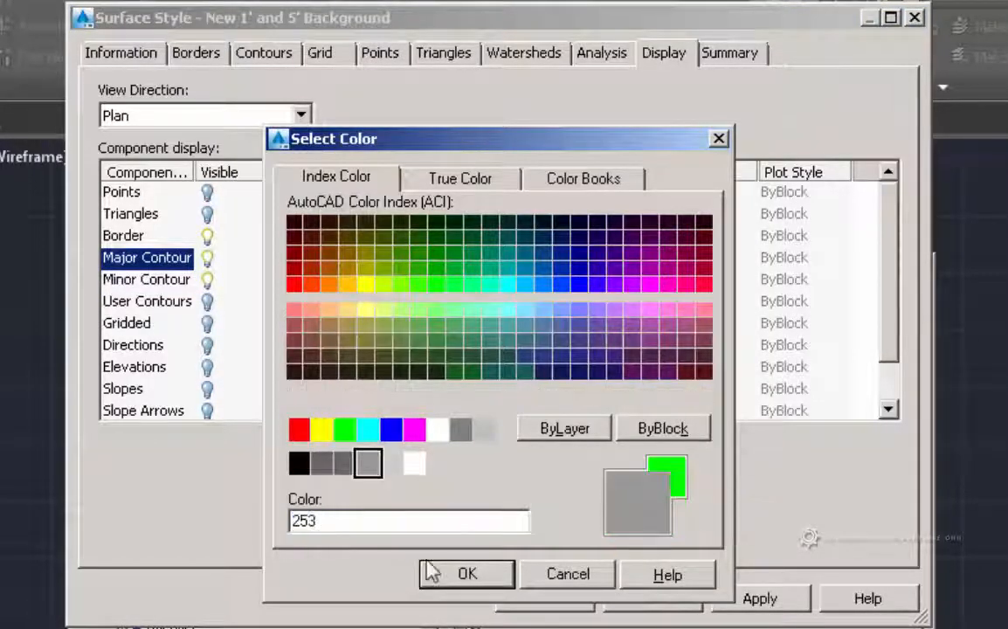
{"action": "left_click", "coordinate": [461, 574]}
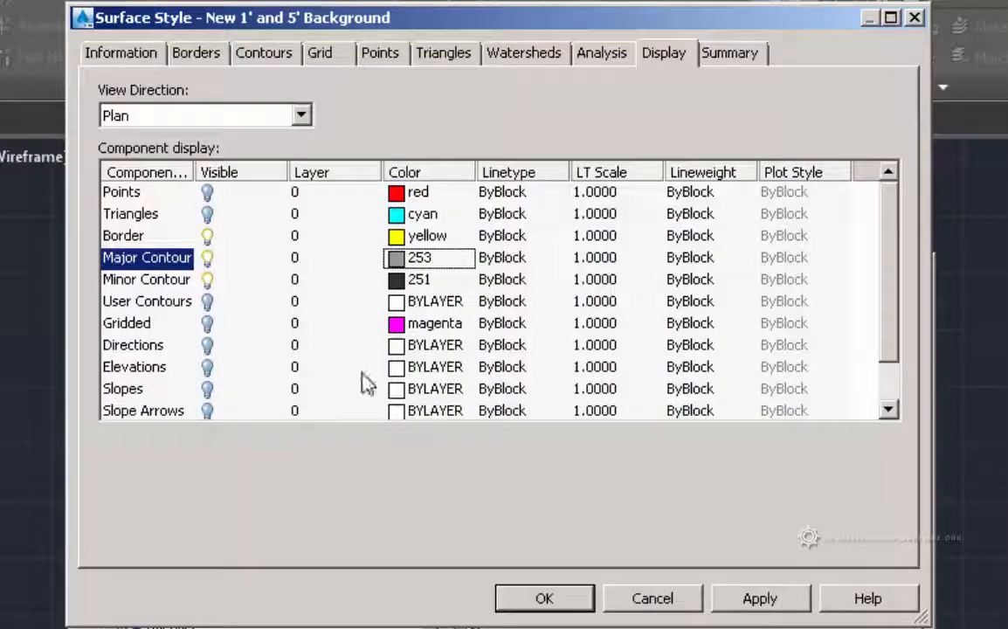
- Set the border color to green and save the new surface style
{"action": "left_click", "coordinate": [397, 236]}
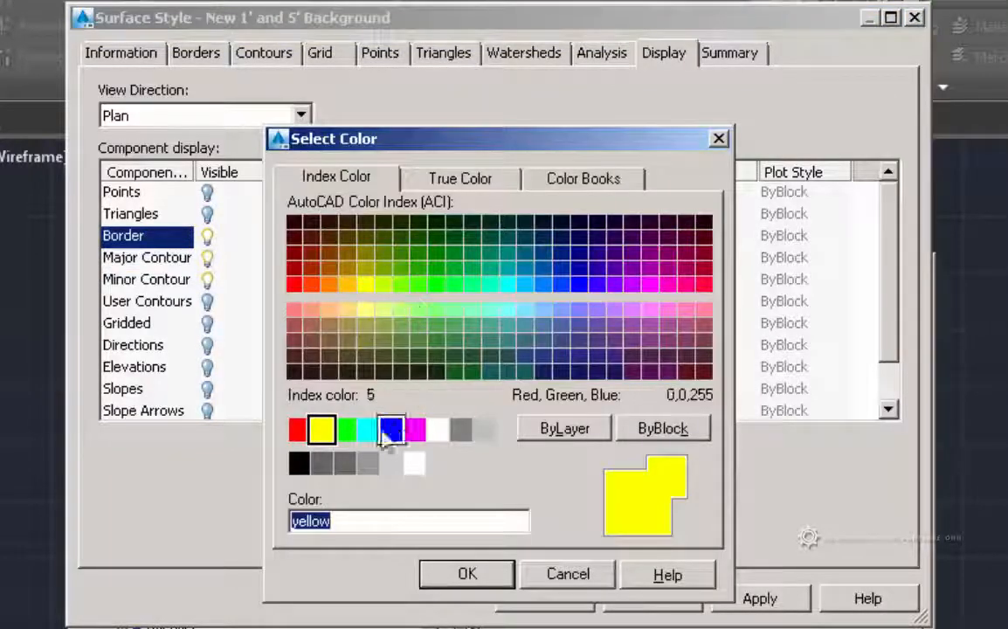
{"action": "left_click", "coordinate": [345, 429]}
{"action": "left_click", "coordinate": [462, 576]}
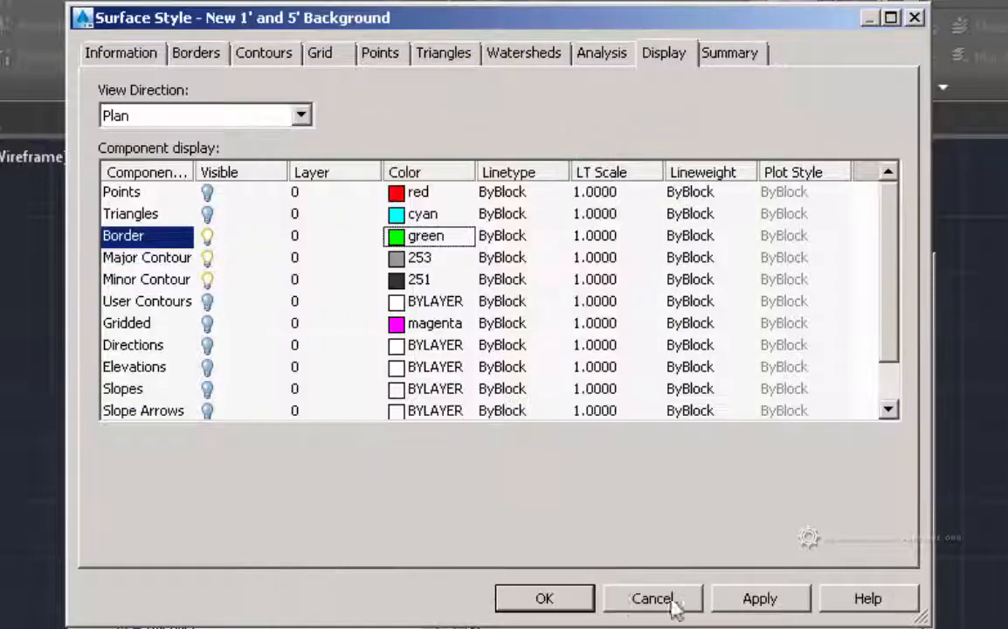
{"action": "left_click", "coordinate": [559, 599]}
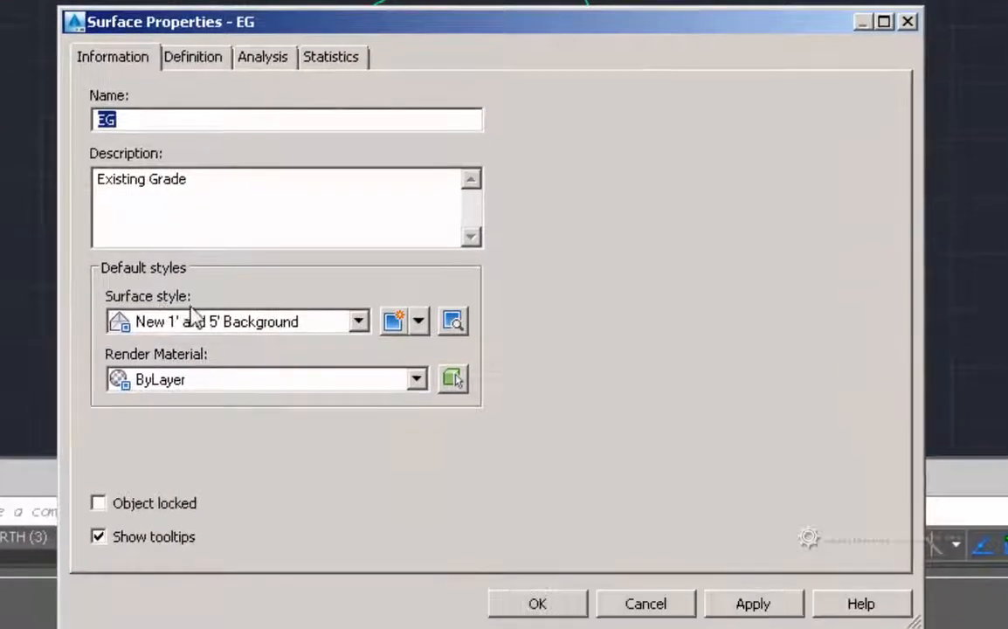
- Apply the New 1' and 5' Background style to the EG surface and close its properties
{"action": "left_click", "coordinate": [359, 322]}
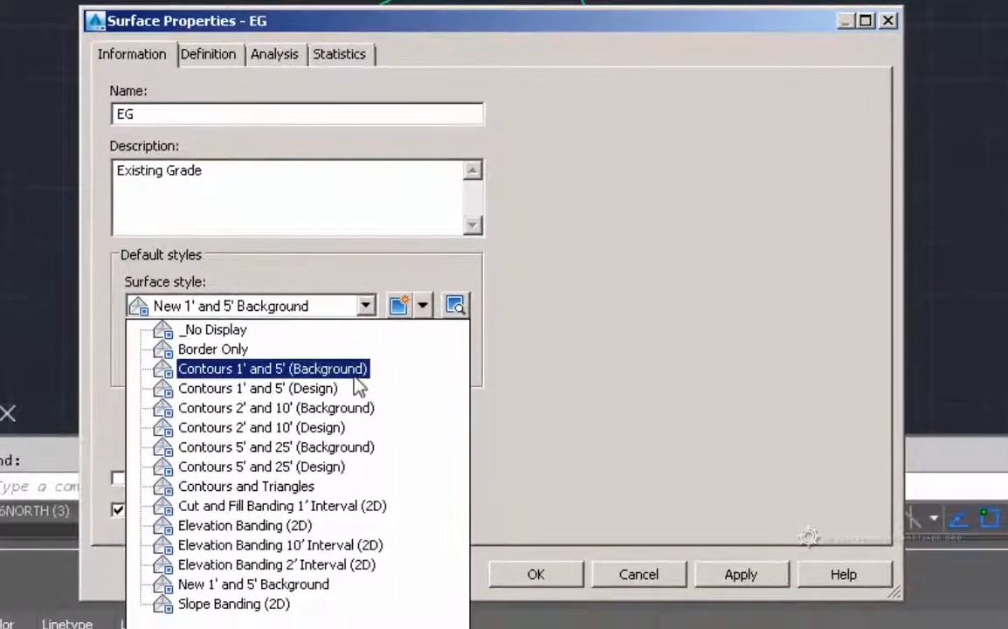
{"action": "left_click", "coordinate": [358, 29]}
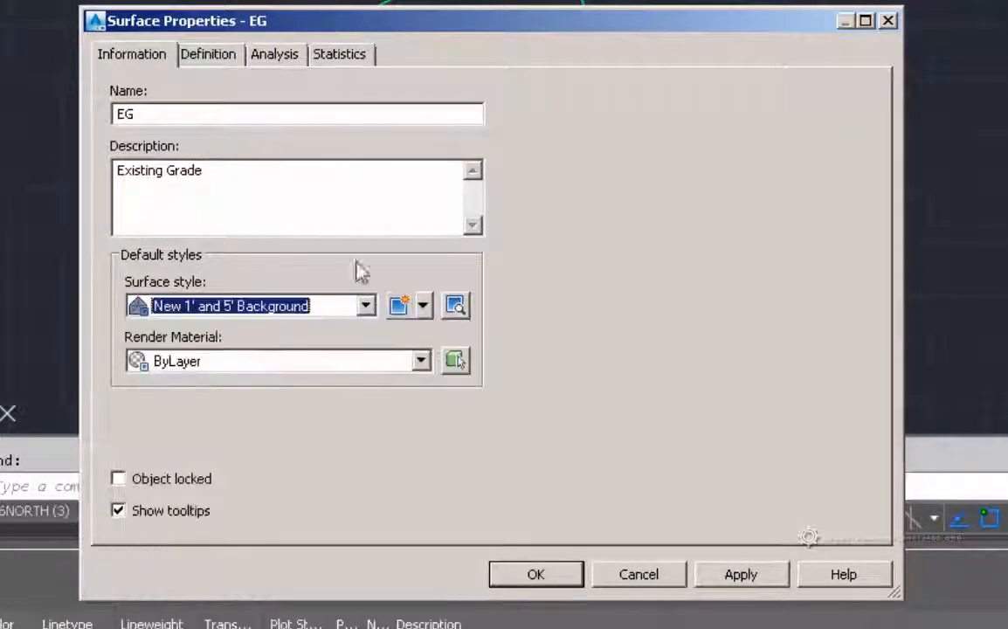
{"action": "left_click", "coordinate": [741, 574]}
{"action": "left_click", "coordinate": [561, 581]}
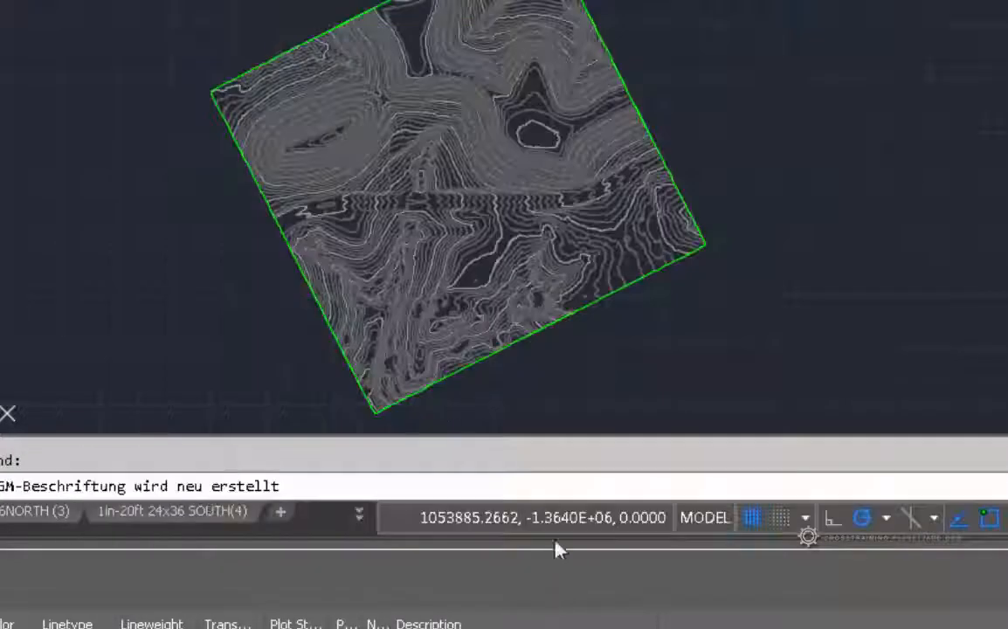
{"action": "scroll", "coordinate": [567, 360], "scroll_direction": "down", "scroll_amount": 7}
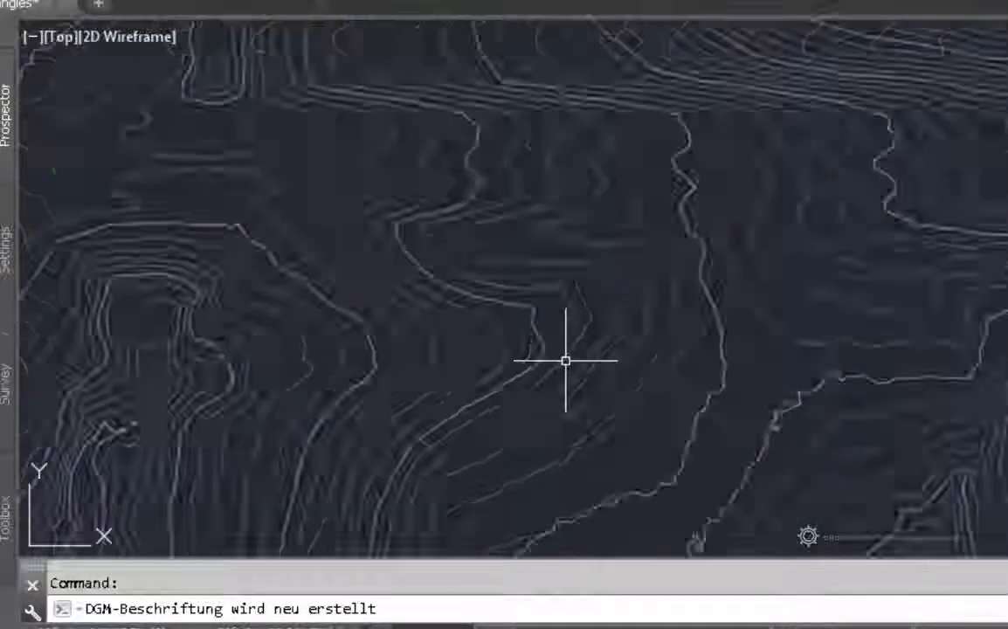
{"action": "middle_click_drag", "start_coordinate": [542, 349], "coordinate": [615, 386]}
{"action": "scroll", "coordinate": [600, 383], "scroll_direction": "up", "scroll_amount": 5}
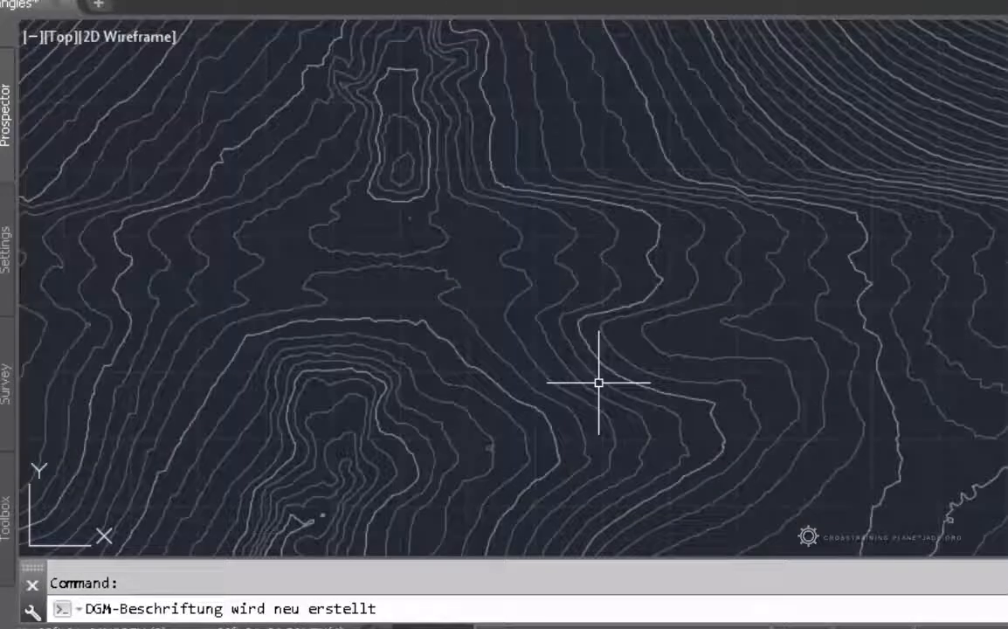
- Check the minor contour color in the plan display settings of the EG surface's style, closing them without saving
{"action": "right_click", "coordinate": [184, 249]}
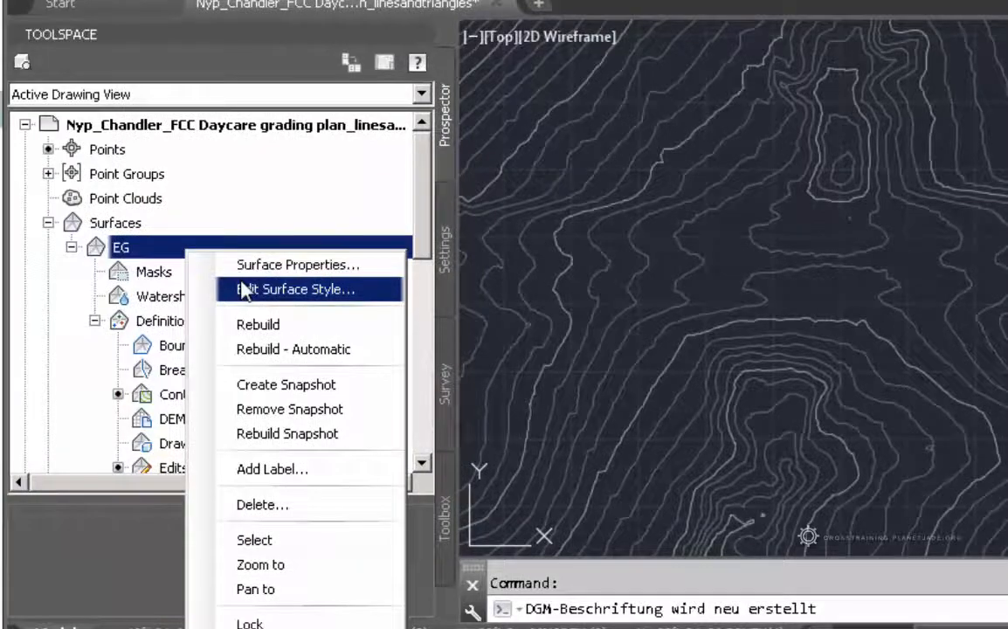
{"action": "left_click", "coordinate": [243, 291]}
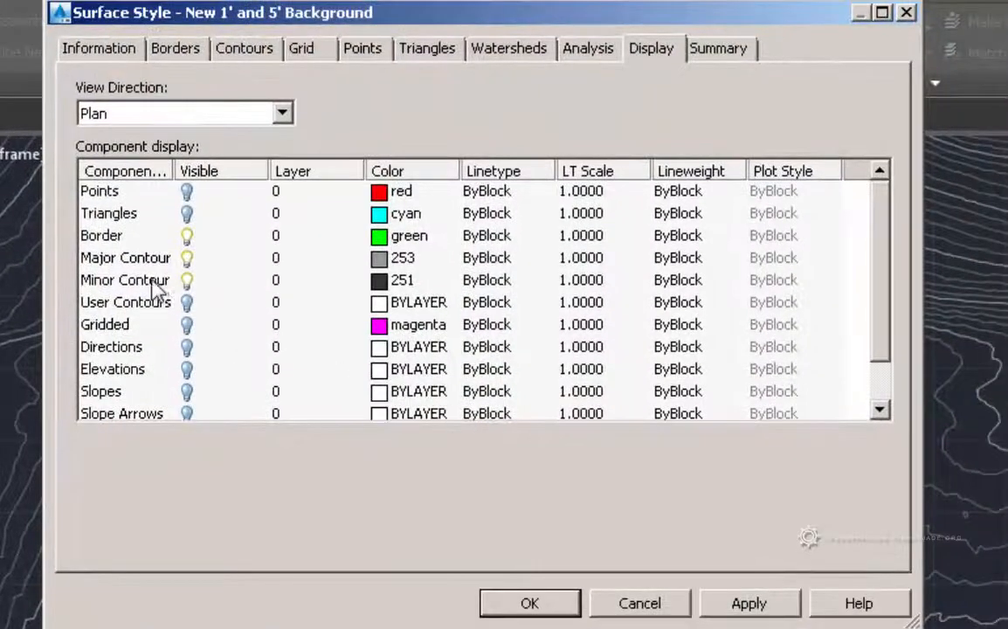
{"action": "left_click", "coordinate": [157, 281]}
{"action": "left_click", "coordinate": [382, 281]}
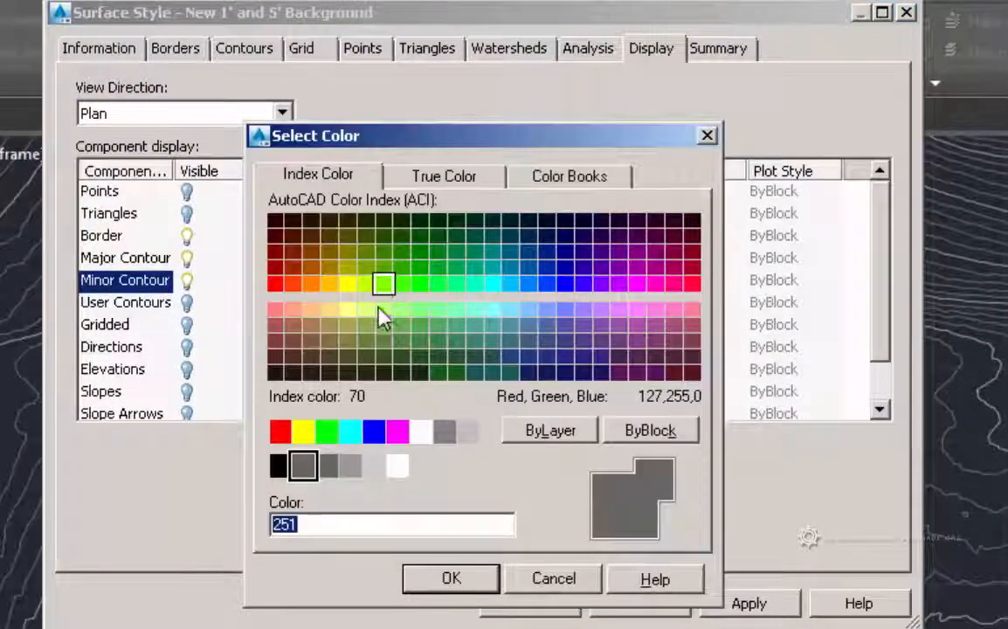
{"action": "left_click", "coordinate": [564, 579]}
{"action": "left_click", "coordinate": [629, 607]}
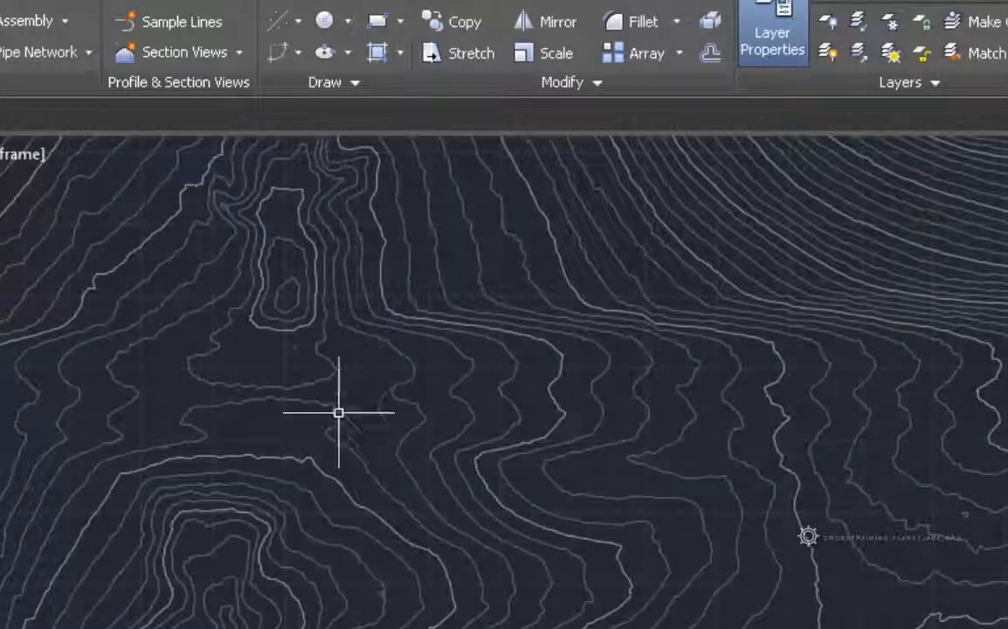
{"action": "scroll", "coordinate": [470, 433], "scroll_direction": "down", "scroll_amount": 2}
{"action": "scroll", "coordinate": [471, 433], "scroll_direction": "down", "scroll_amount": 3}
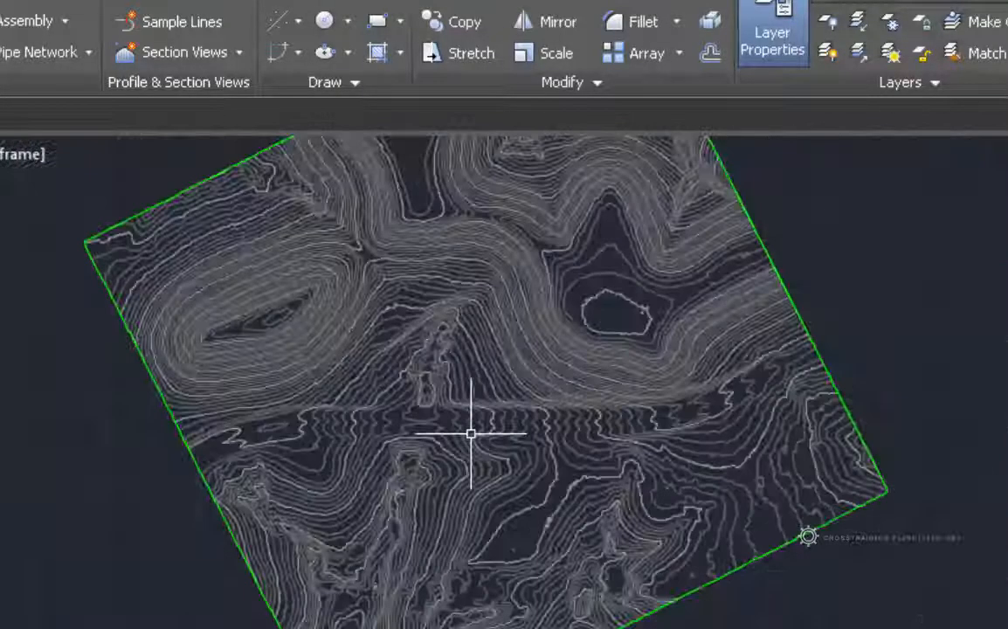